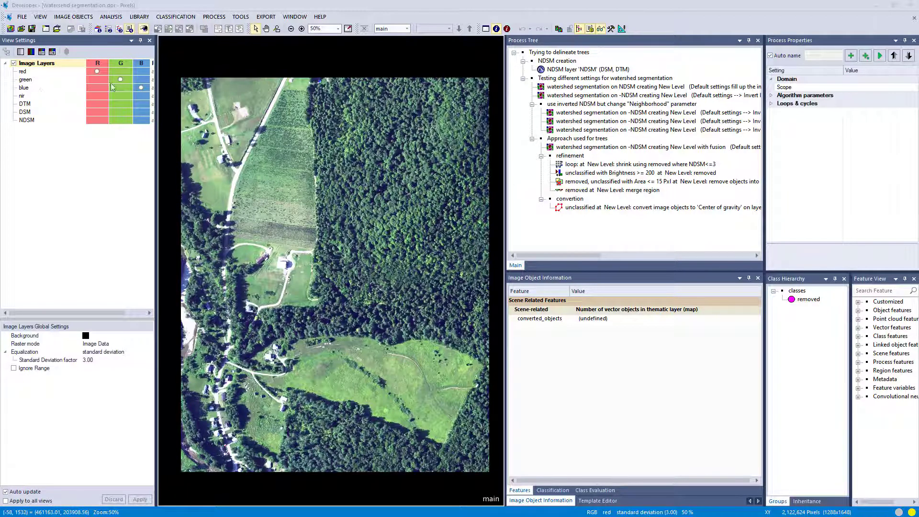
# Step: Select the NDSM layer calculation process and display only the NDSM layer in the image view instead of the red, green and blue layers
pyautogui.click(626, 69)
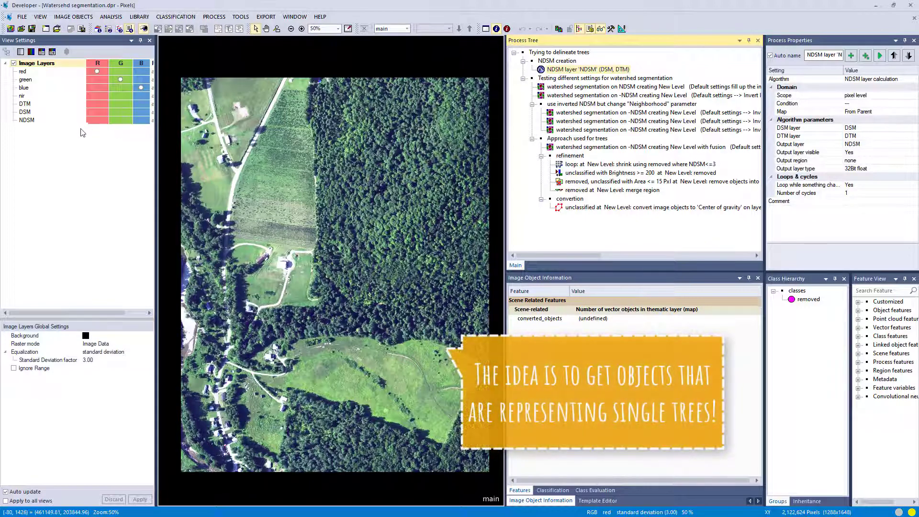
pyautogui.click(98, 120)
pyautogui.click(120, 79)
pyautogui.click(140, 88)
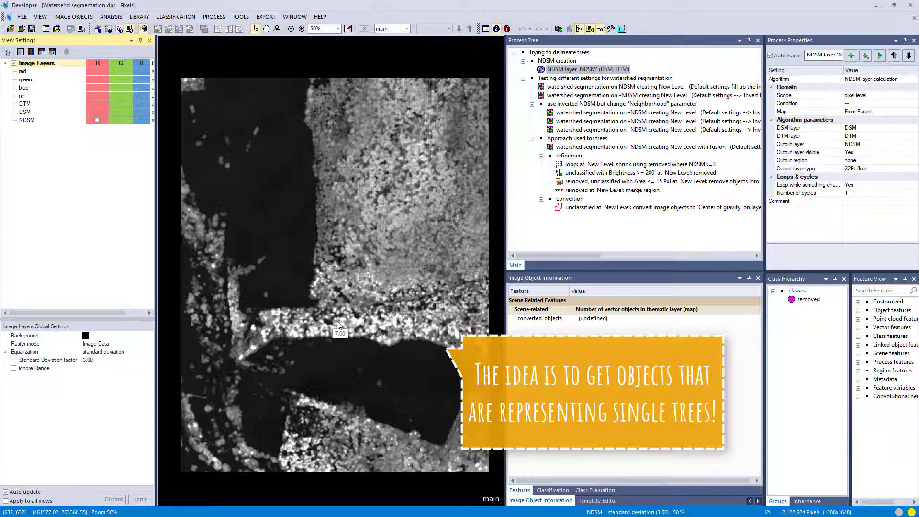
# Step: Open the first, non-inverted watershed segmentation process for editing and choose watershed segmentation as its algorithm
pyautogui.click(557, 78)
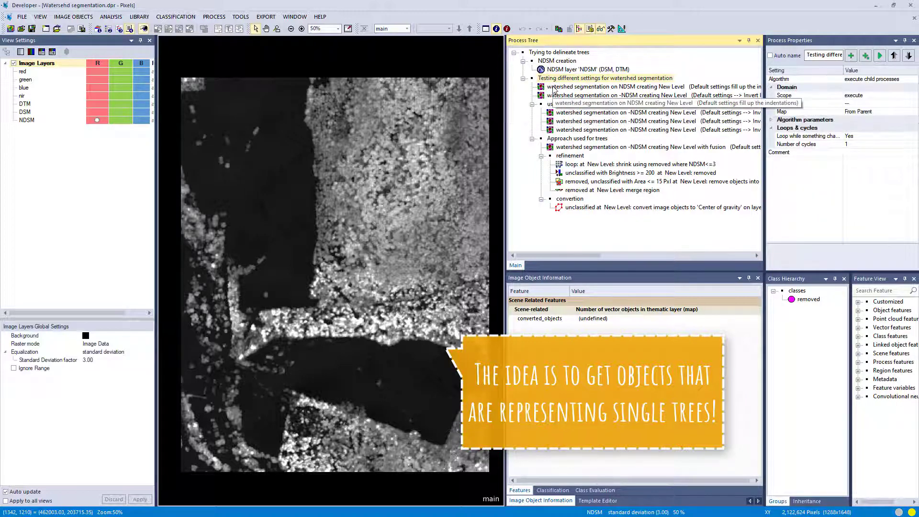
pyautogui.click(554, 88)
pyautogui.doubleClick(554, 91)
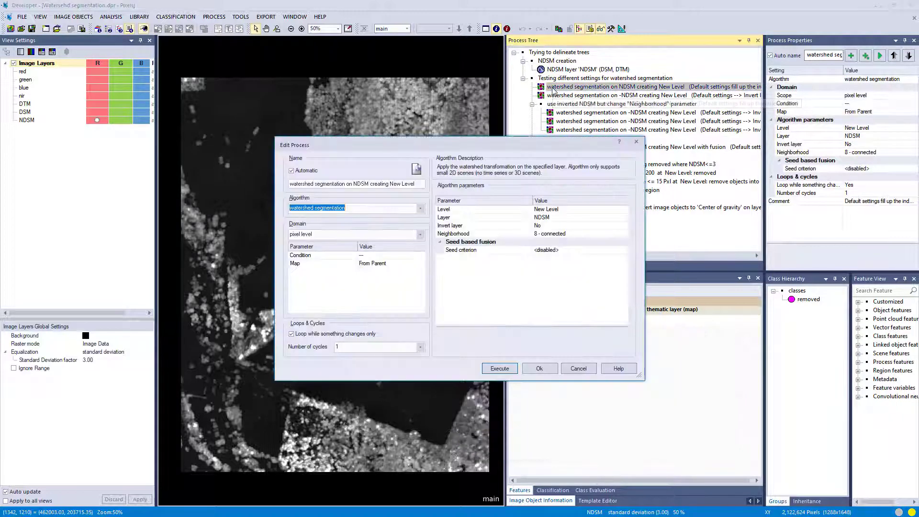
pyautogui.click(354, 206)
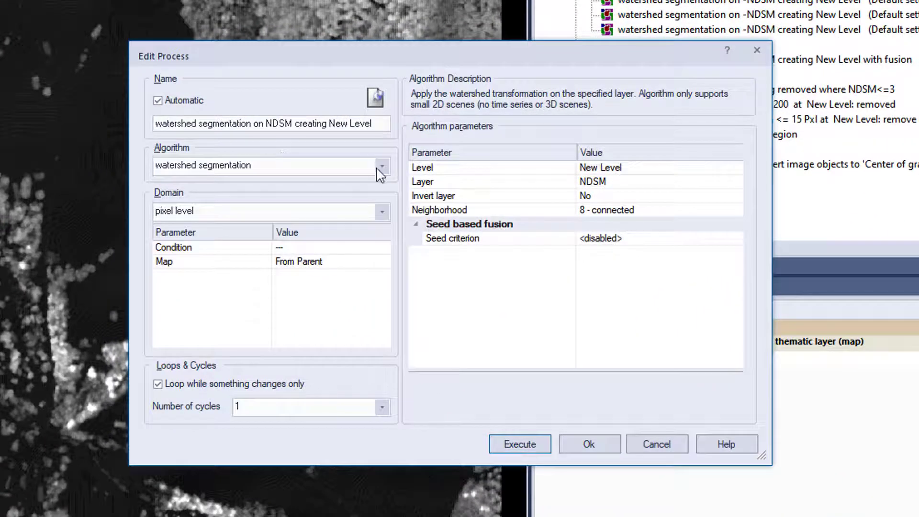
pyautogui.click(378, 169)
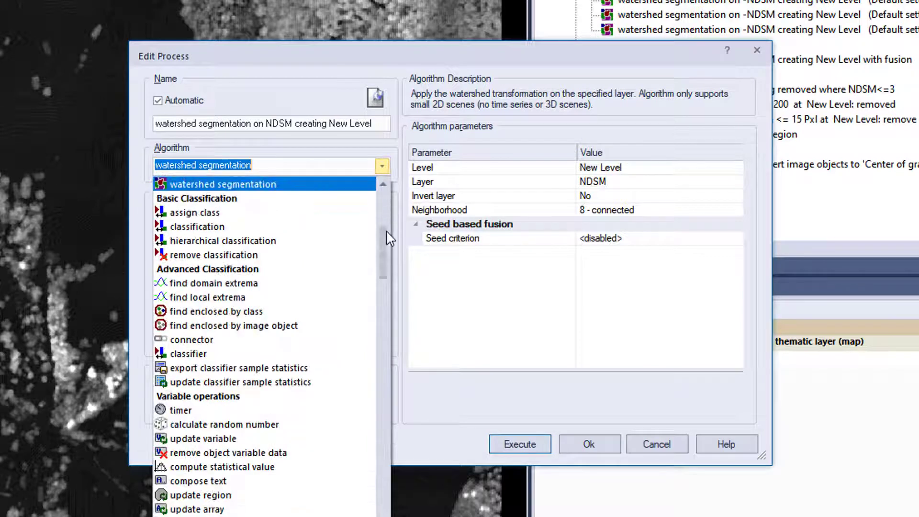
pyautogui.moveTo(385, 244); pyautogui.dragTo(385, 214)
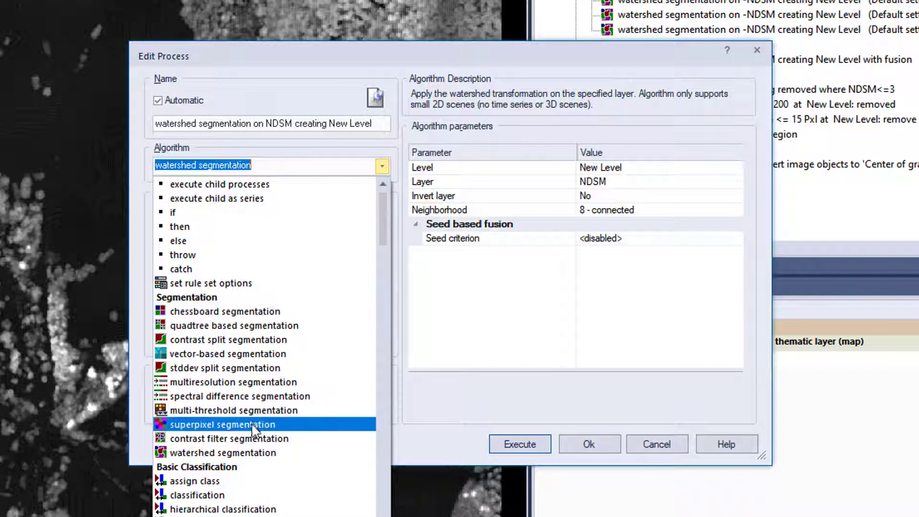
pyautogui.click(249, 453)
pyautogui.click(309, 168)
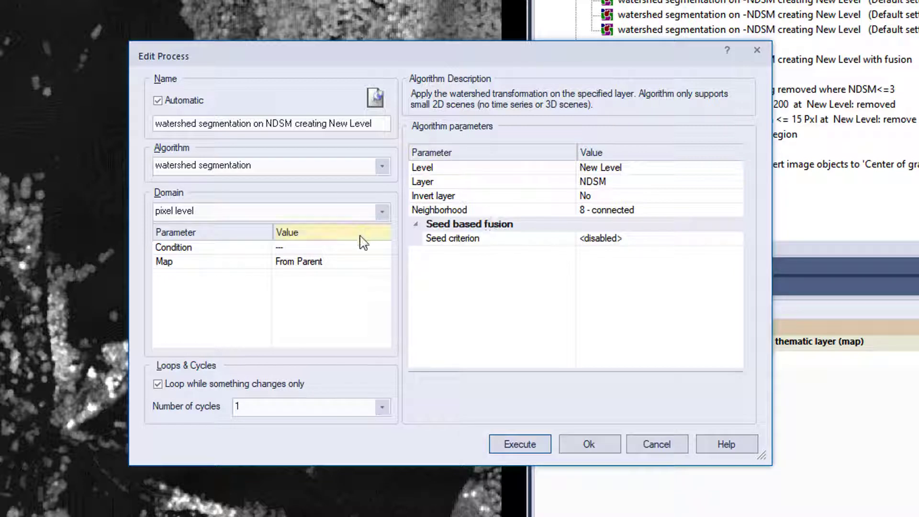
# Step: Choose No for Invert layer and 8 - connected for Neighborhood in the watershed segmentation of the NDSM layer
pyautogui.click(675, 170)
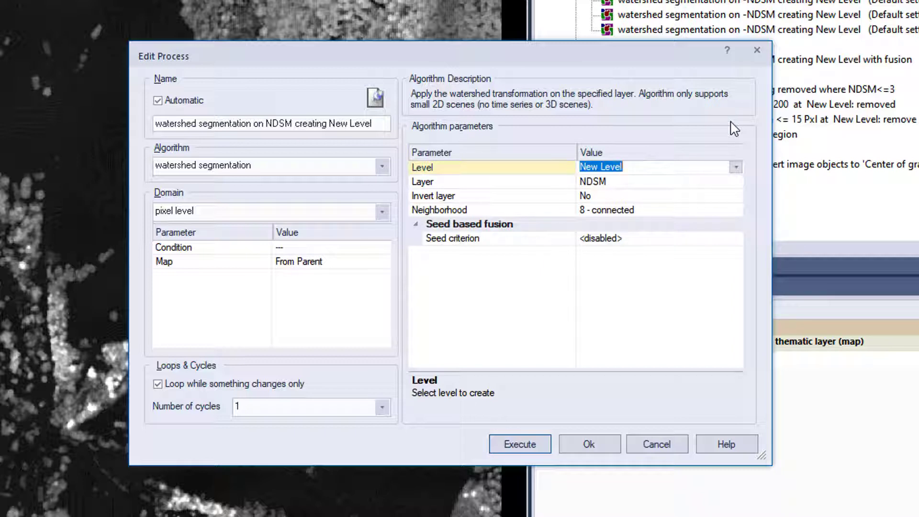
pyautogui.click(654, 185)
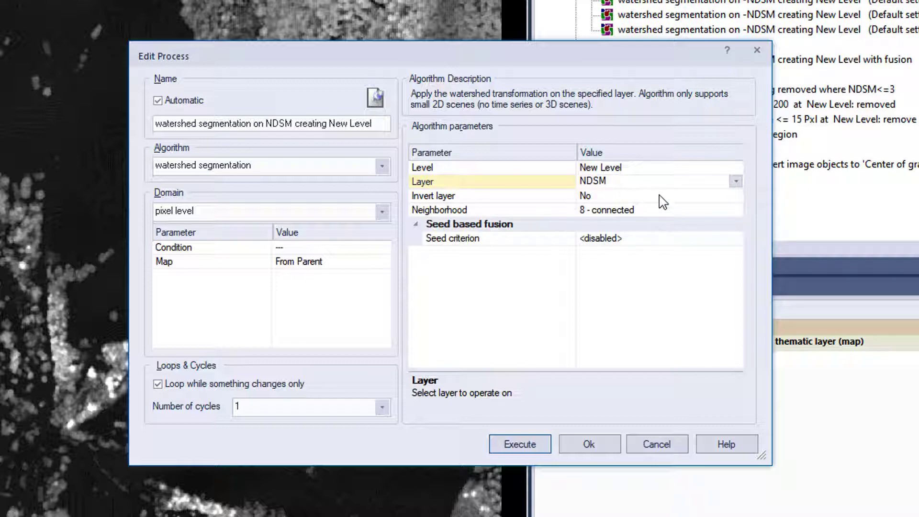
pyautogui.click(610, 195)
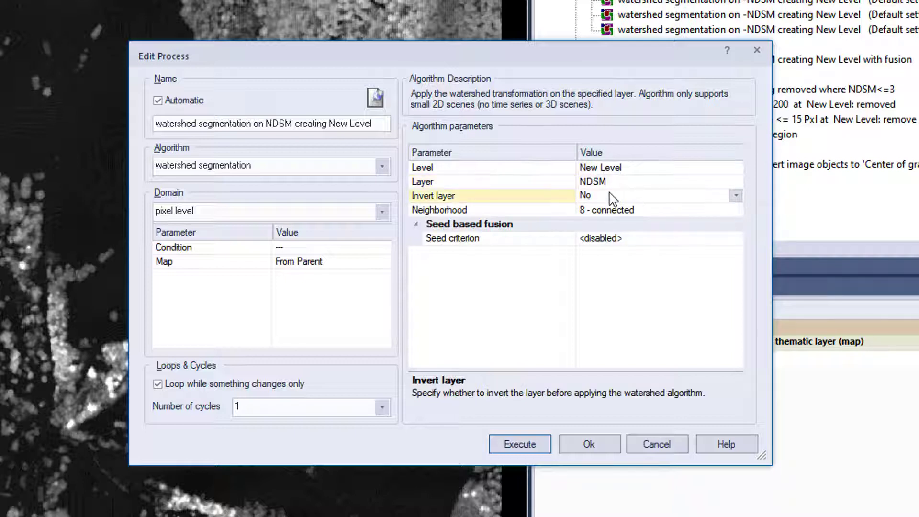
pyautogui.click(736, 196)
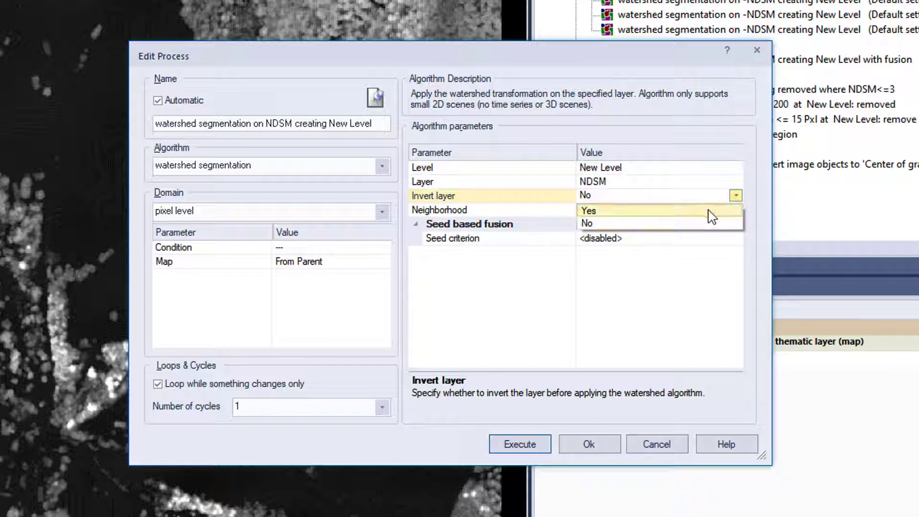
pyautogui.click(685, 224)
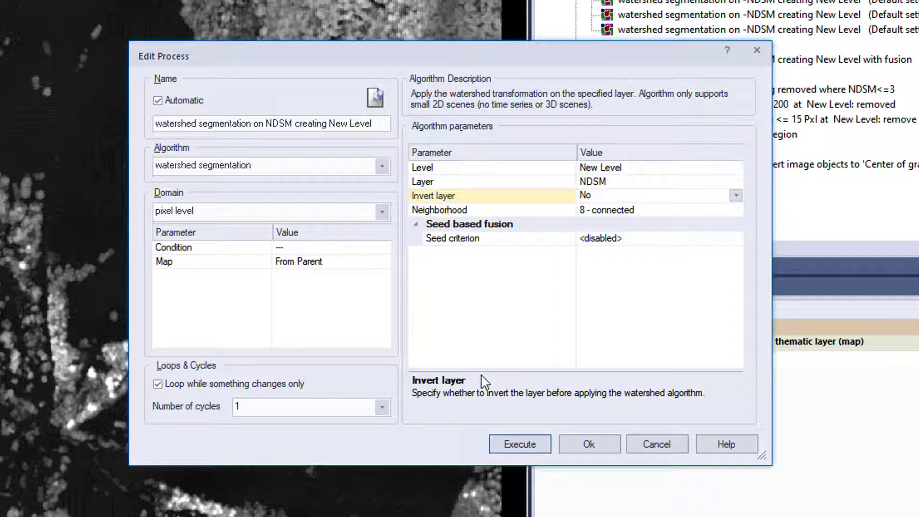
pyautogui.click(736, 211)
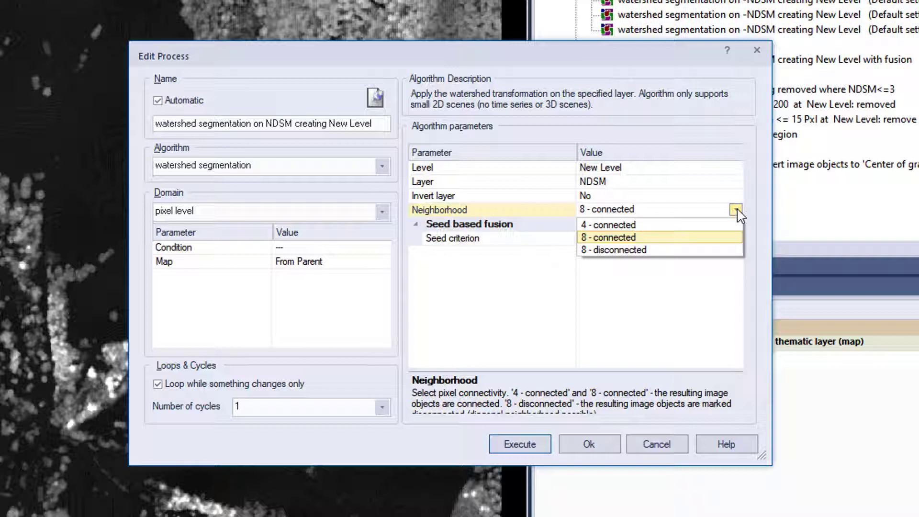
pyautogui.click(660, 242)
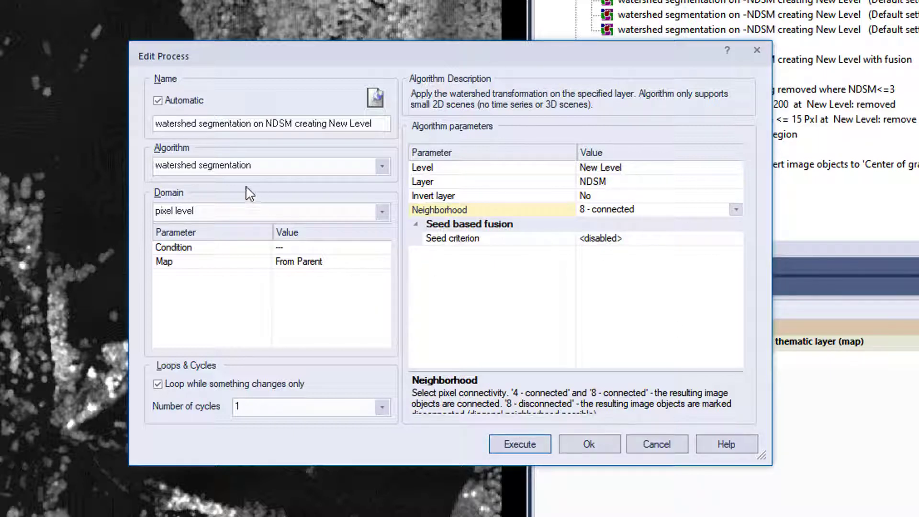
# Step: Check the level, layer, inversion and neighborhood parameters and execute the non-inverted watershed segmentation to create New Level
pyautogui.click(655, 170)
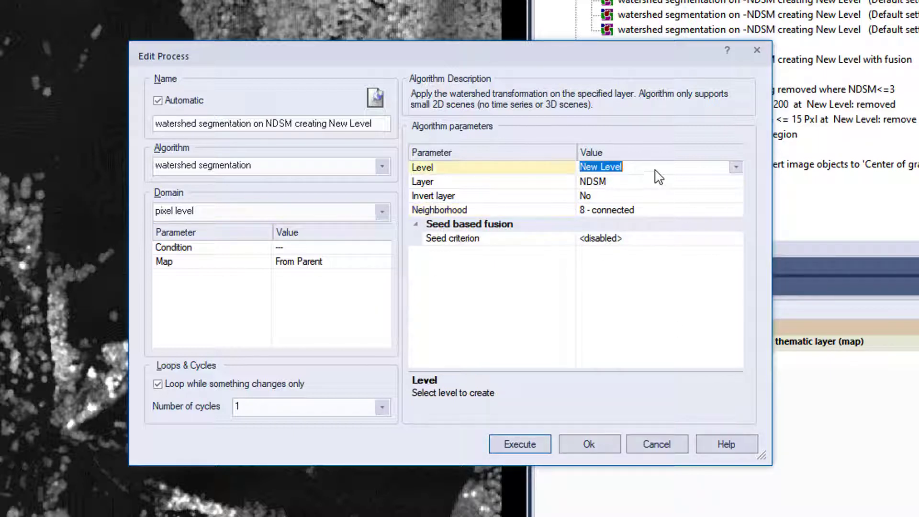
pyautogui.click(649, 183)
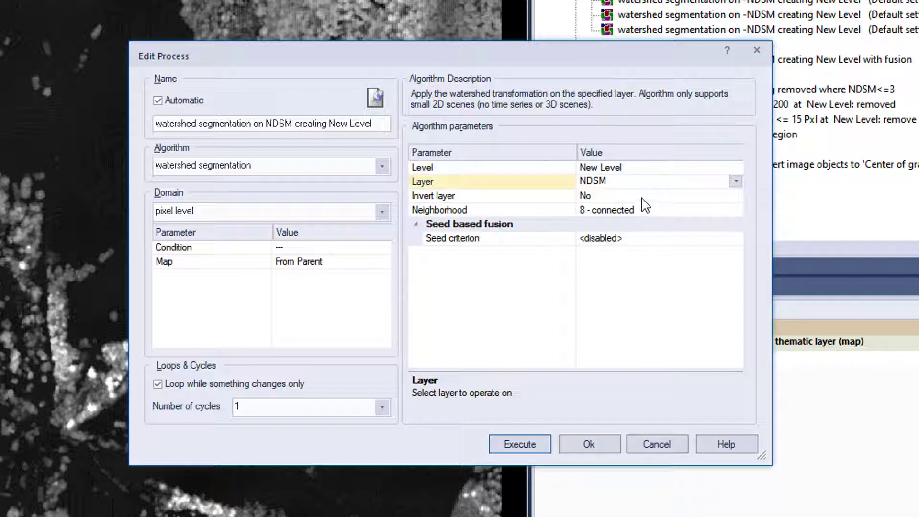
pyautogui.click(642, 198)
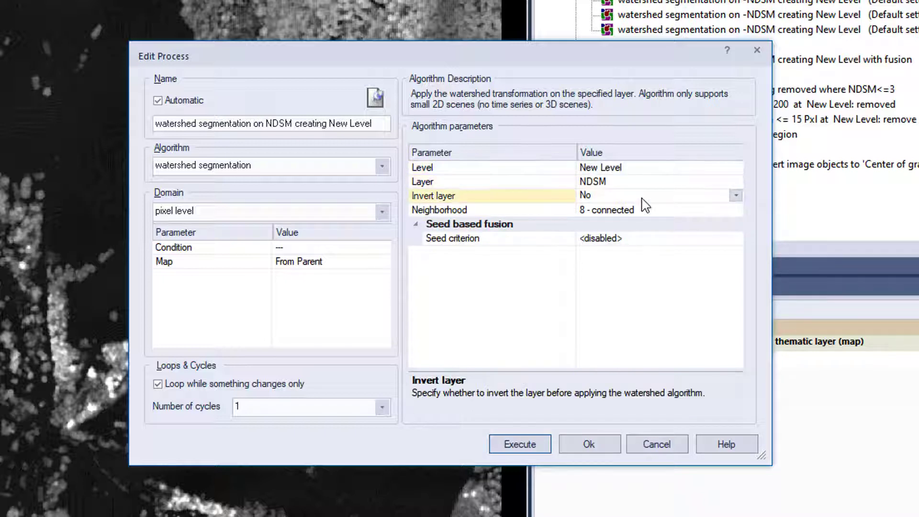
pyautogui.click(667, 215)
pyautogui.click(635, 258)
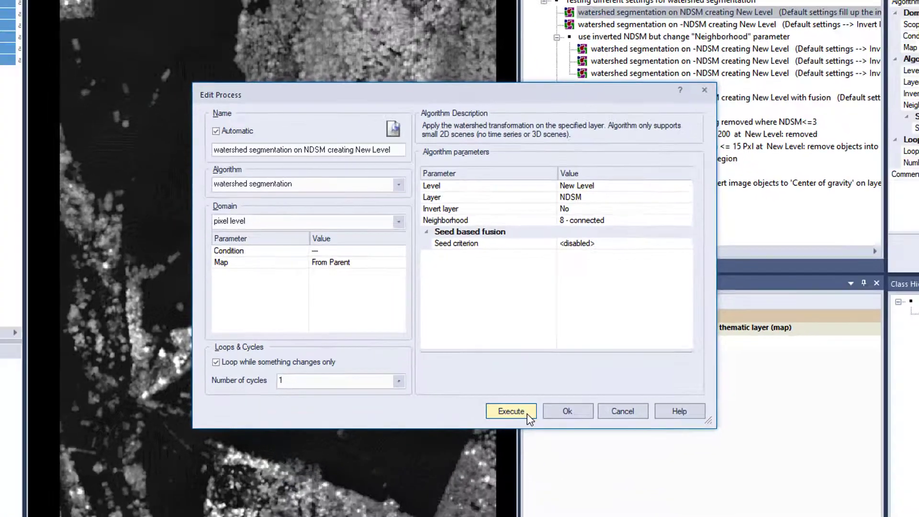
pyautogui.click(528, 415)
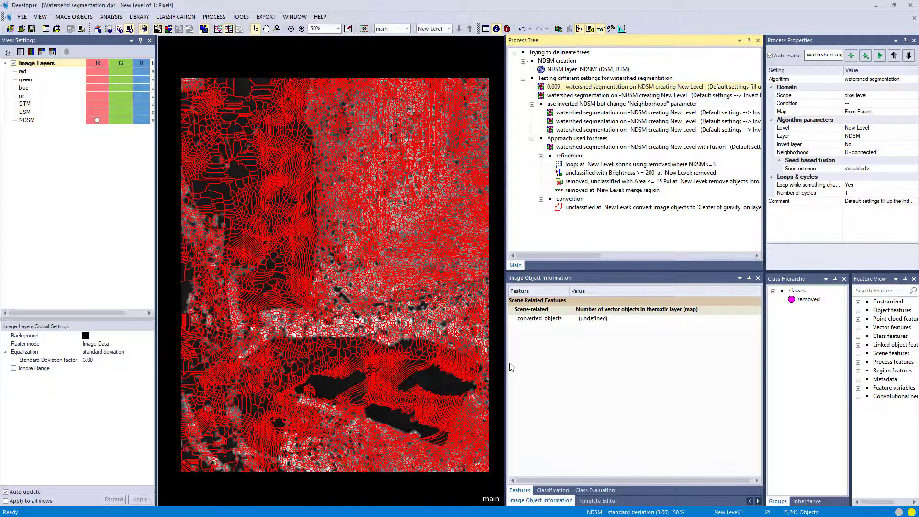
# Step: Examine the non-inverted segmentation outlines closely across the forest, its edges and the open fields, including one object's feature values
pyautogui.click(404, 366)
pyautogui.scroll(1, 393, 366)
pyautogui.scroll(1, 393, 365)
pyautogui.moveTo(252, 279); pyautogui.dragTo(361, 349)
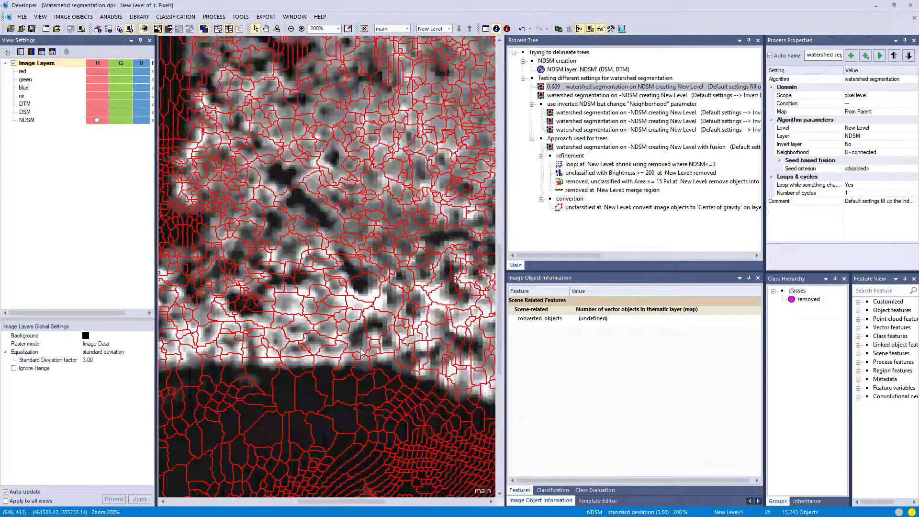
pyautogui.click(361, 299)
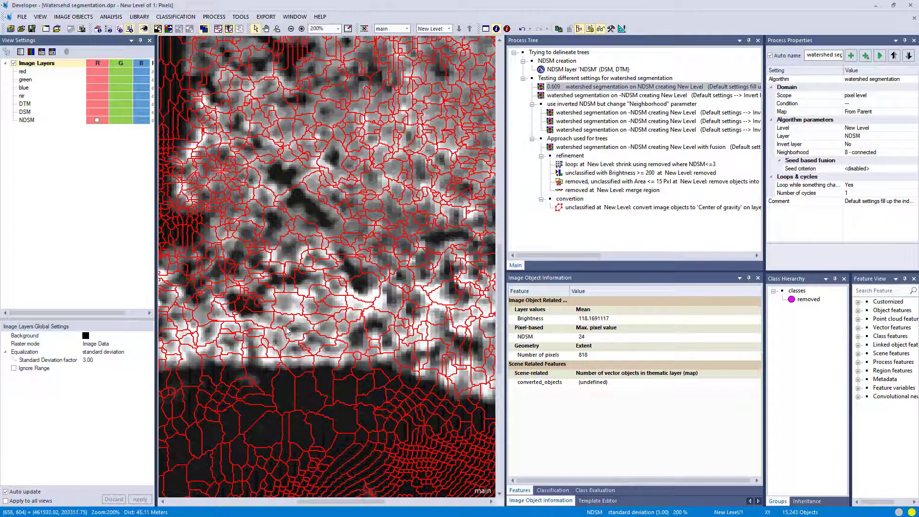
pyautogui.moveTo(380, 304); pyautogui.dragTo(507, 167)
pyautogui.moveTo(326, 365); pyautogui.dragTo(337, 285)
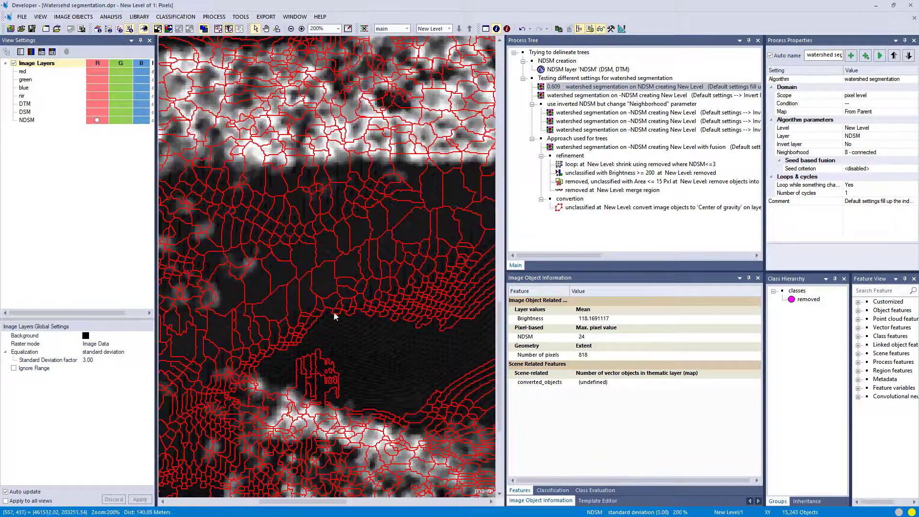
pyautogui.moveTo(262, 318); pyautogui.dragTo(363, 261)
pyautogui.moveTo(376, 413); pyautogui.dragTo(378, 290)
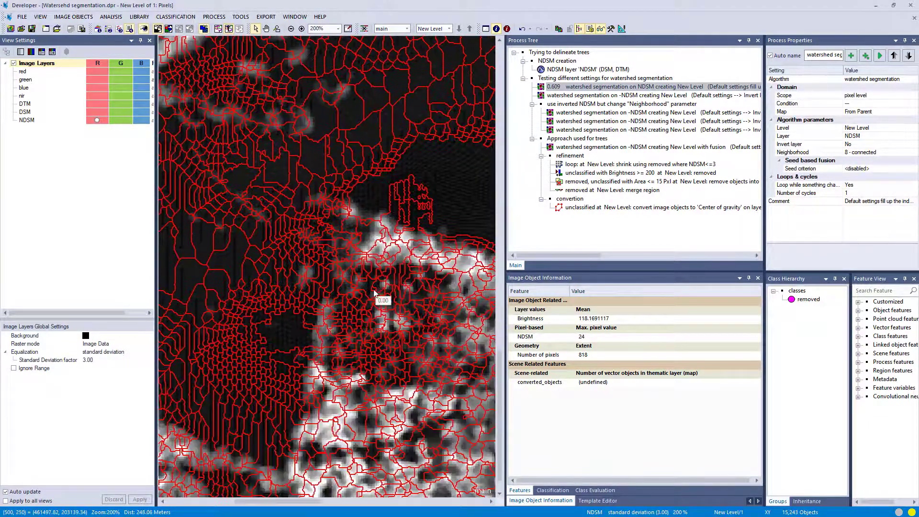
pyautogui.moveTo(406, 336); pyautogui.dragTo(278, 307)
pyautogui.moveTo(480, 325); pyautogui.dragTo(443, 324)
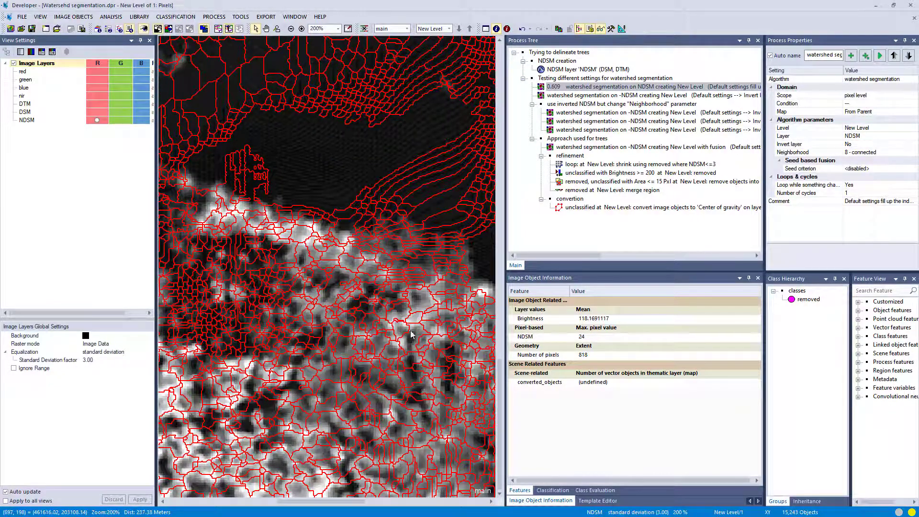
# Step: Open the second watershed segmentation process, with Invert layer set to Yes and 8 - connected neighborhood, and execute it
pyautogui.doubleClick(622, 95)
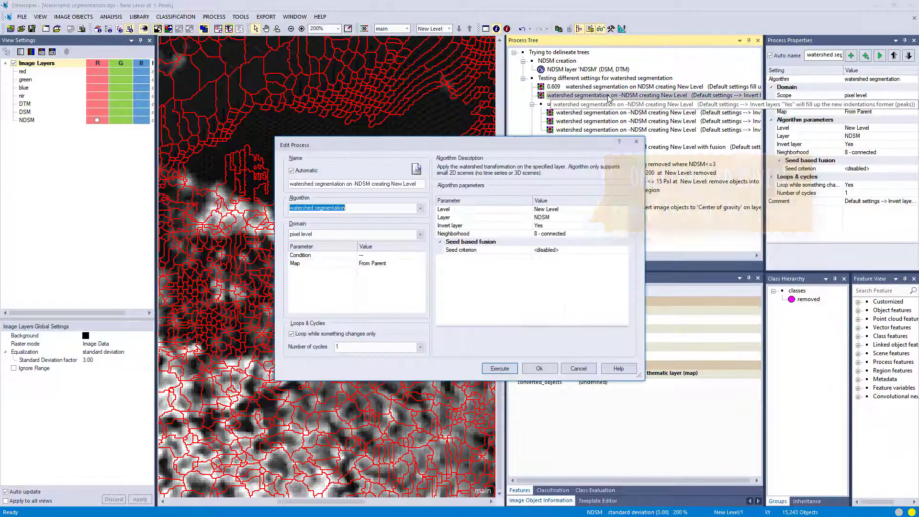
pyautogui.click(581, 314)
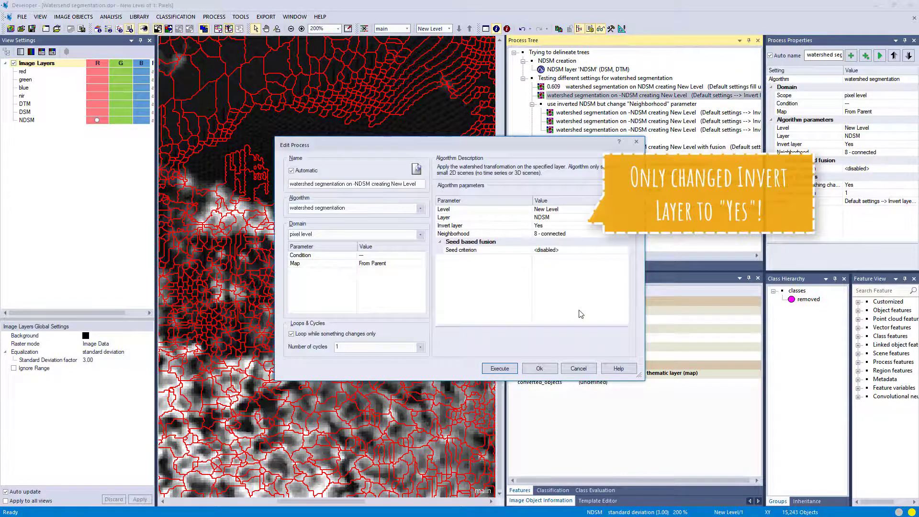
pyautogui.click(499, 369)
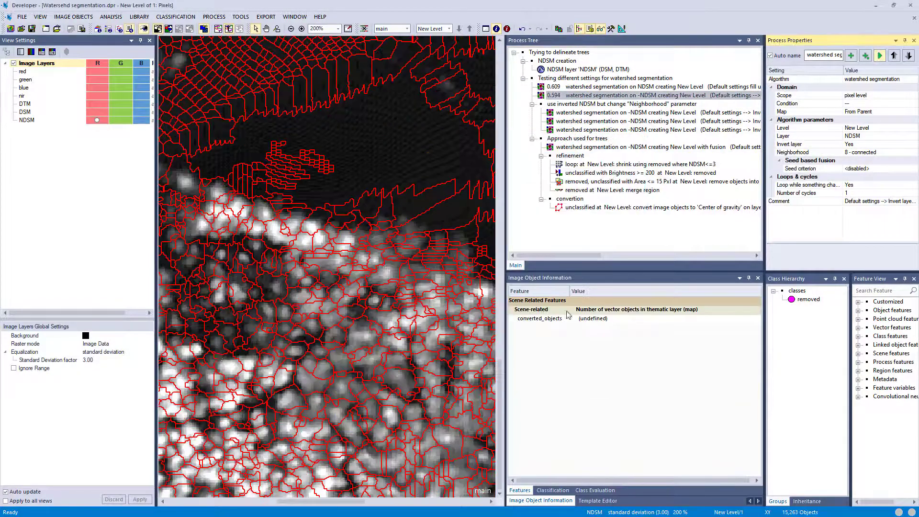
# Step: Examine how the inverted-layer segmentation outlines follow individual tree crowns along the forest edges, including one object's feature values
pyautogui.moveTo(203, 335); pyautogui.dragTo(305, 316)
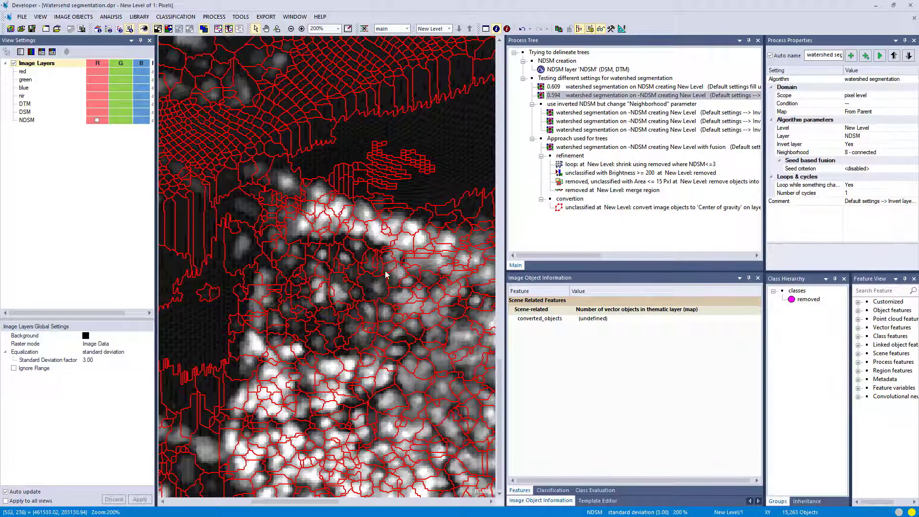
pyautogui.hscroll(5, 364, 311)
pyautogui.moveTo(370, 225); pyautogui.dragTo(267, 242)
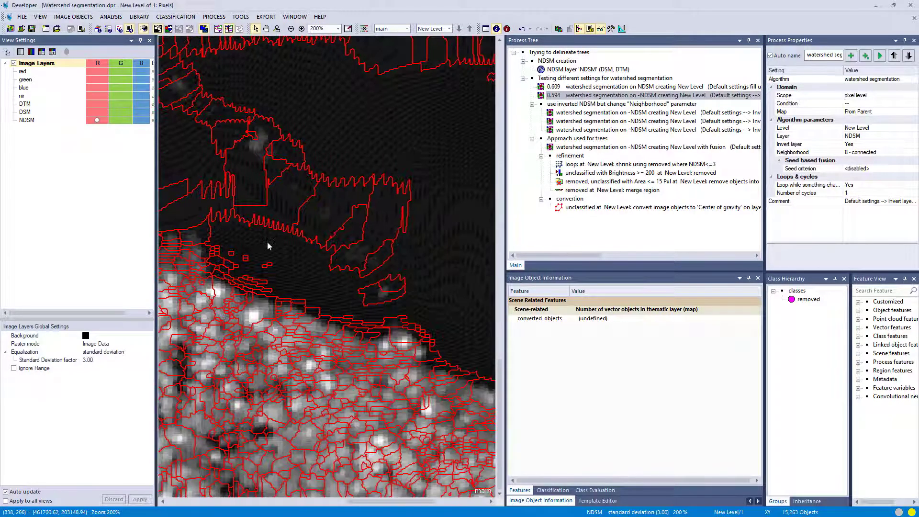
pyautogui.moveTo(348, 218); pyautogui.dragTo(303, 509)
pyautogui.scroll(-10, 437, 284)
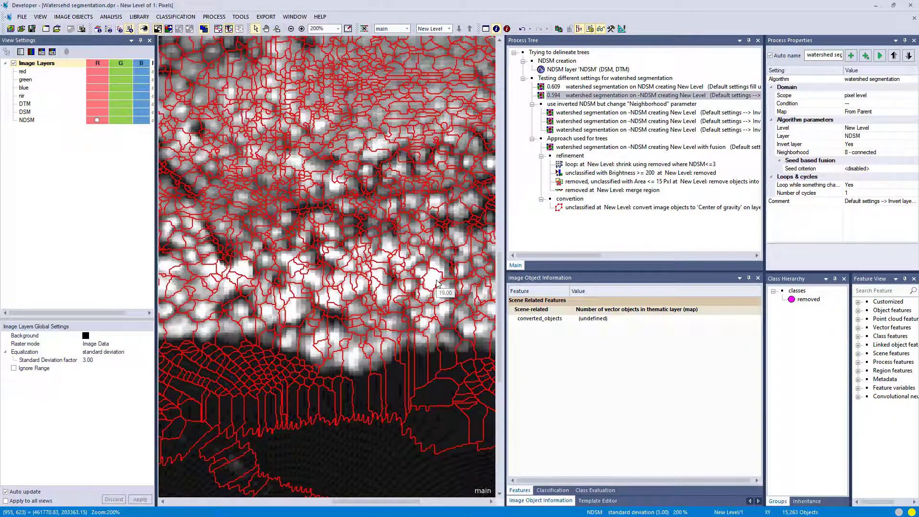
pyautogui.hscroll(-5, 437, 283)
pyautogui.click(285, 307)
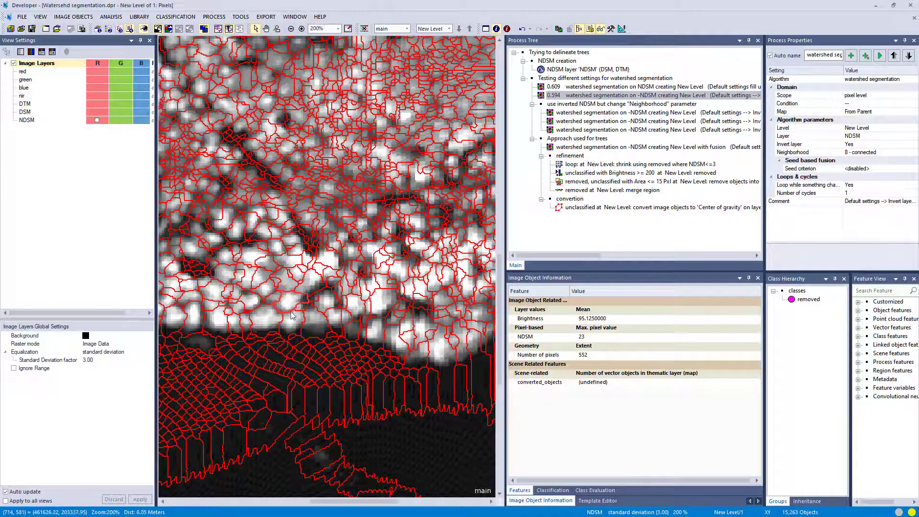
pyautogui.scroll(2, 292, 311)
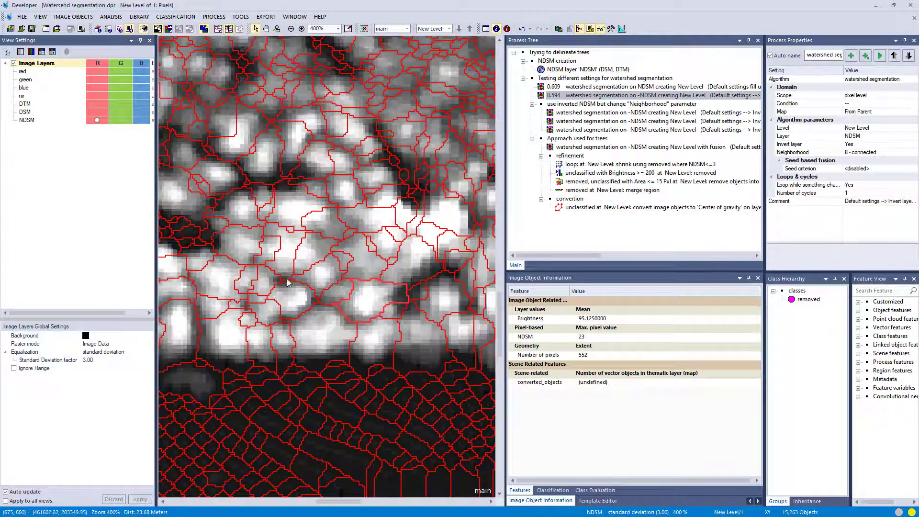
pyautogui.moveTo(313, 309); pyautogui.dragTo(396, 297)
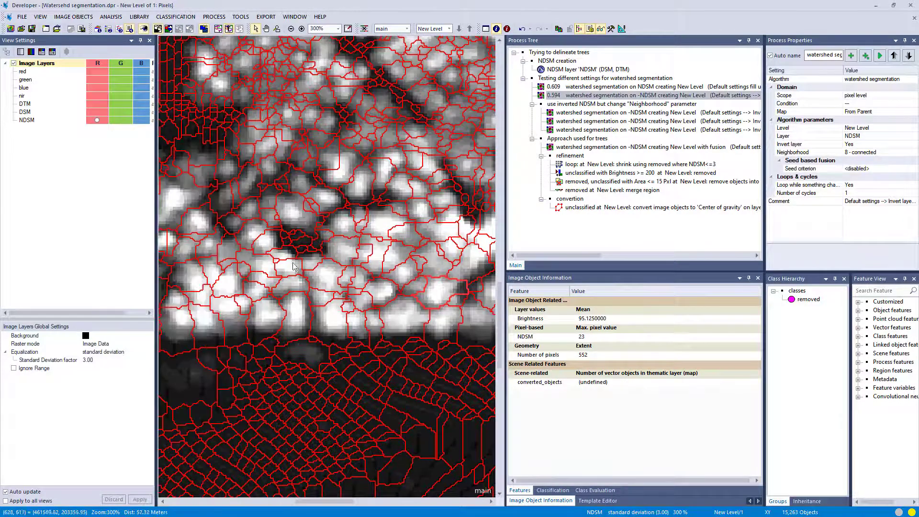
pyautogui.moveTo(209, 341); pyautogui.dragTo(344, 346)
pyautogui.moveTo(265, 246); pyautogui.dragTo(345, 261)
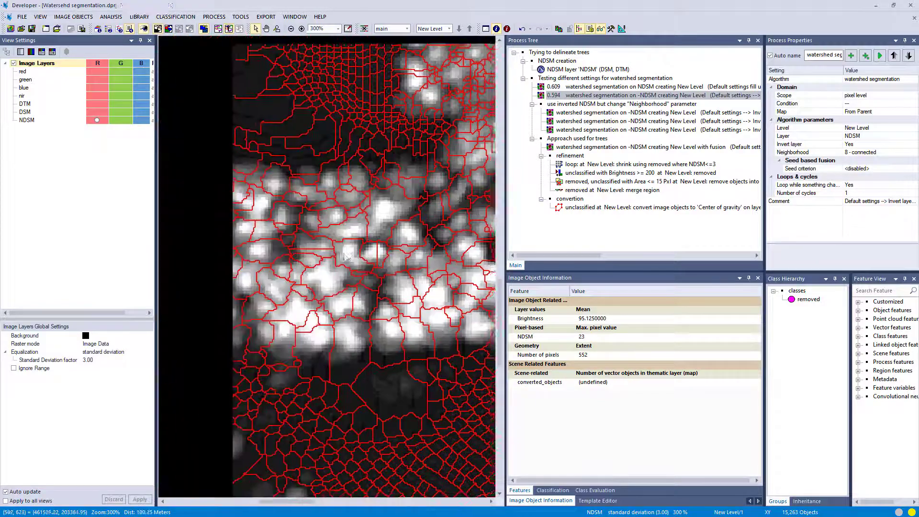
# Step: Compare the inverted segmentation outlines with the tree crowns in the RGB image and in the NDSM layer along the forest edge
pyautogui.moveTo(283, 276); pyautogui.dragTo(348, 261)
pyautogui.click(35, 56)
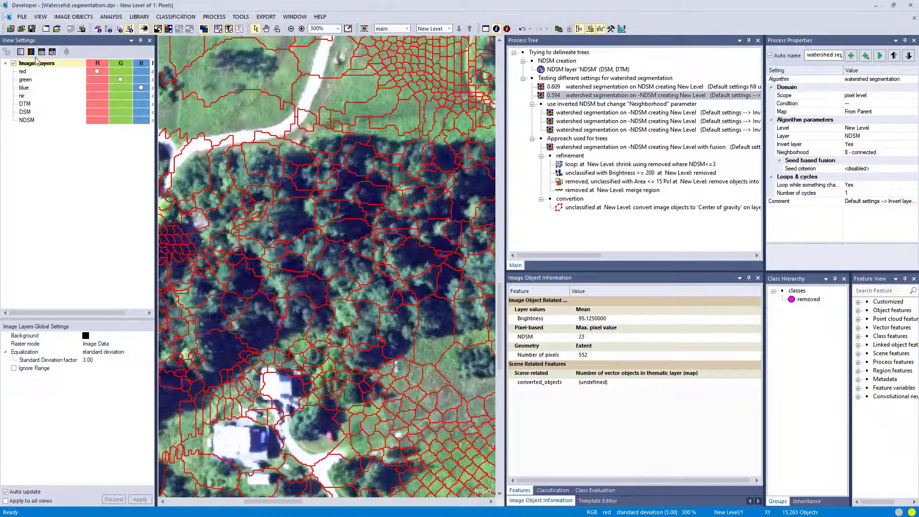
pyautogui.moveTo(393, 348); pyautogui.dragTo(311, 304)
pyautogui.moveTo(426, 274); pyautogui.dragTo(371, 271)
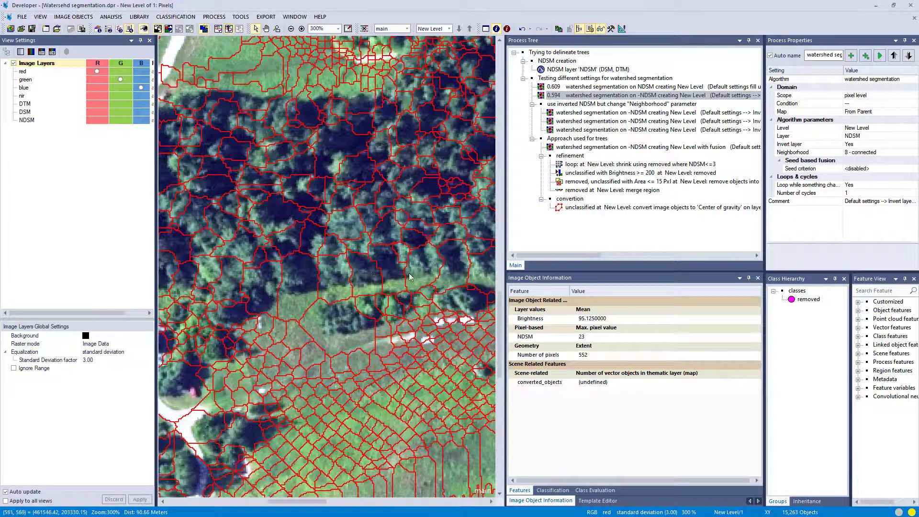
pyautogui.hscroll(2, 316, 263)
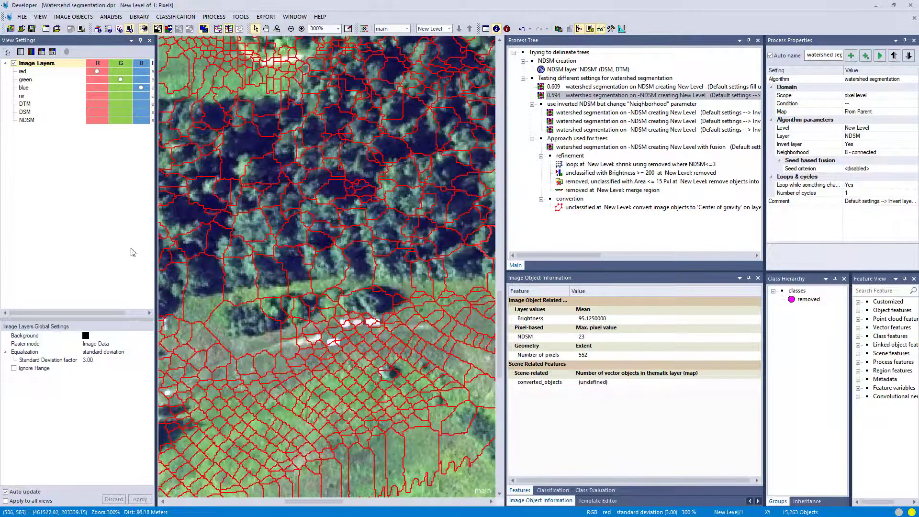
pyautogui.click(20, 52)
pyautogui.click(41, 51)
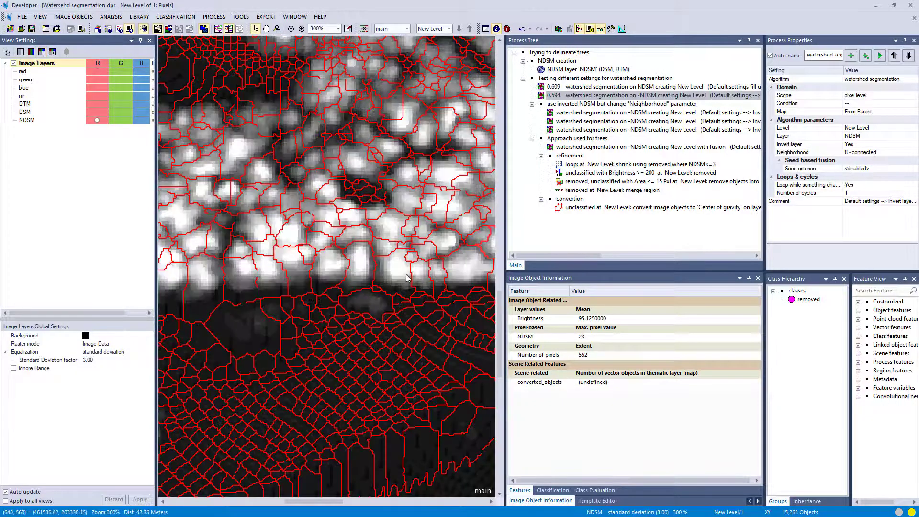
pyautogui.moveTo(406, 277); pyautogui.dragTo(367, 295)
pyautogui.moveTo(394, 249); pyautogui.dragTo(363, 260)
pyautogui.hscroll(1, 363, 261)
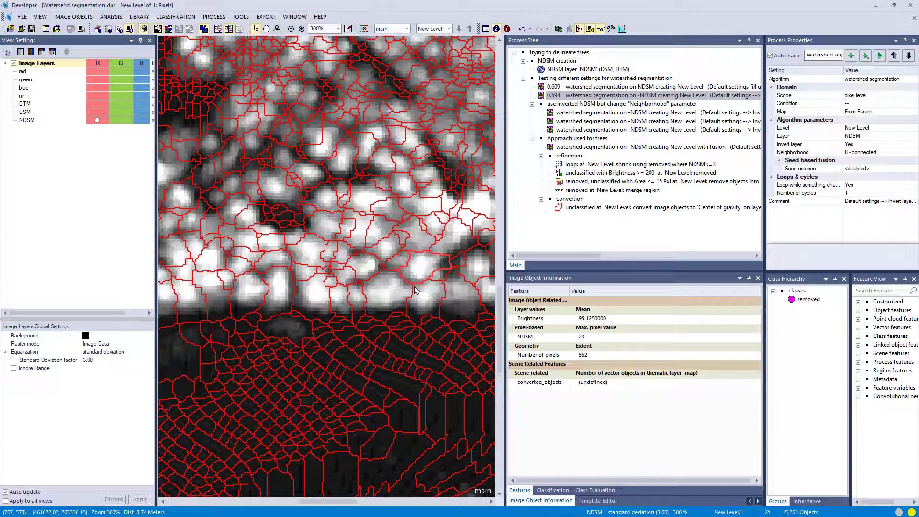
# Step: Execute the inverted-NDSM watershed segmentation with the 4 - connected neighborhood from the neighborhood test group
pyautogui.click(625, 106)
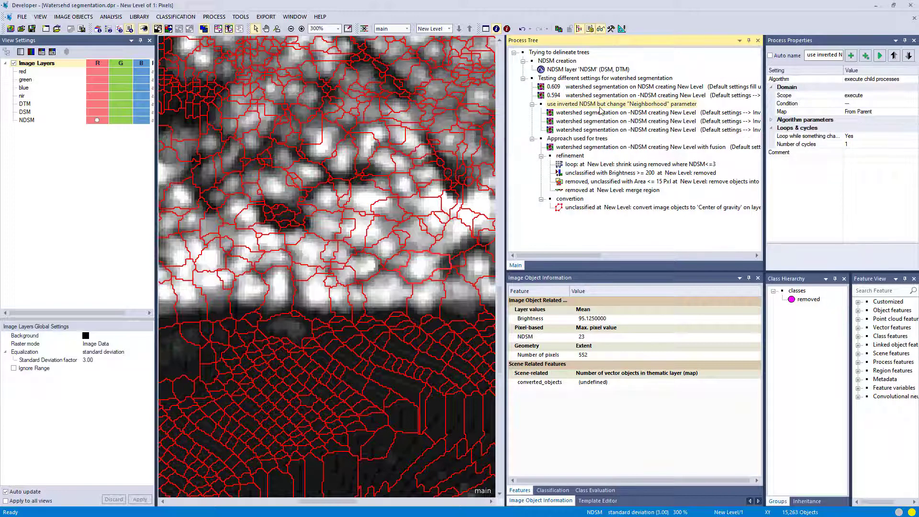
pyautogui.doubleClick(651, 113)
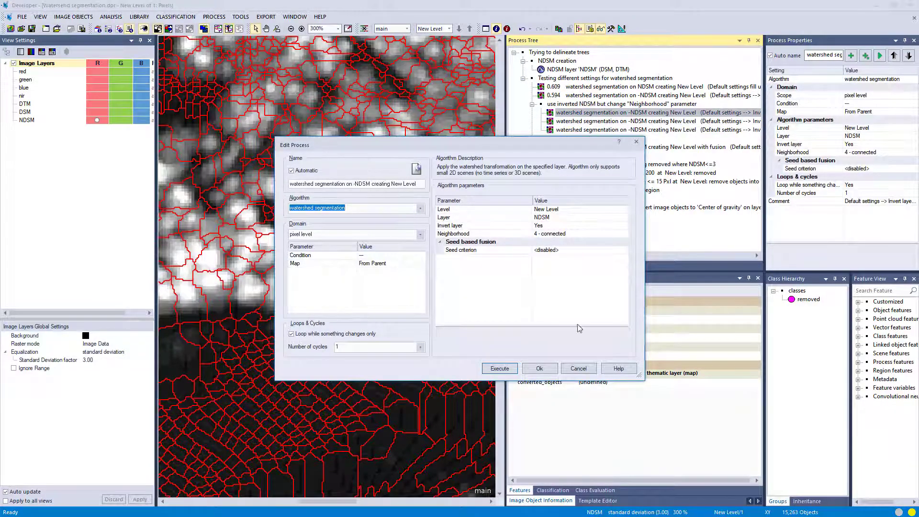
pyautogui.click(499, 368)
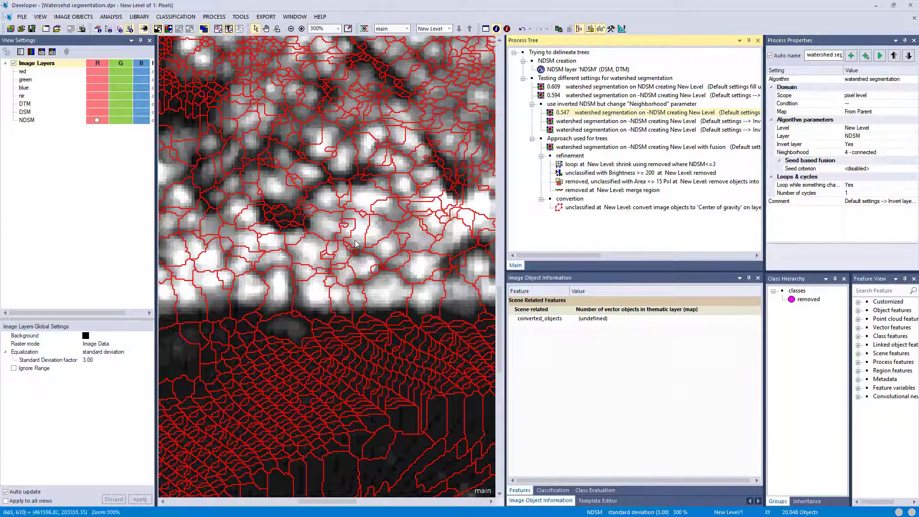
# Step: Execute the inverted-NDSM watershed segmentation with the 8 - connected neighborhood and check its outlines across the forest
pyautogui.doubleClick(560, 121)
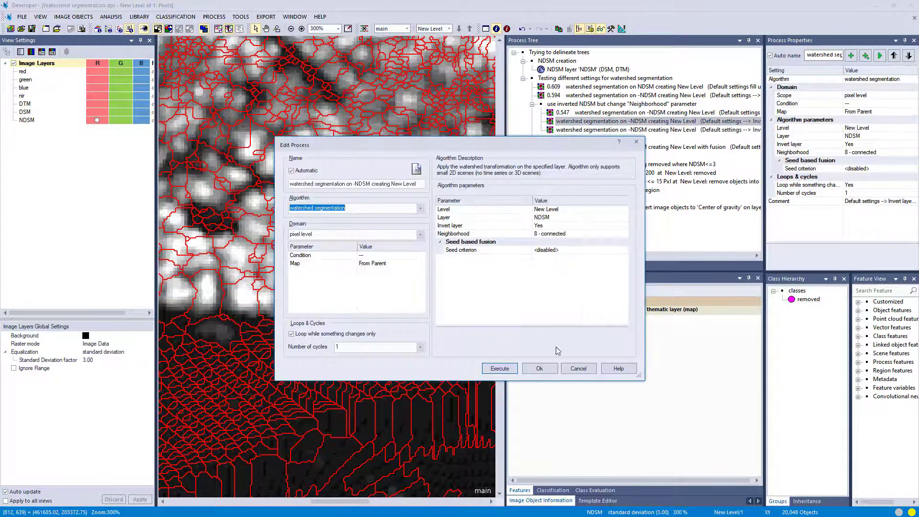
pyautogui.click(499, 369)
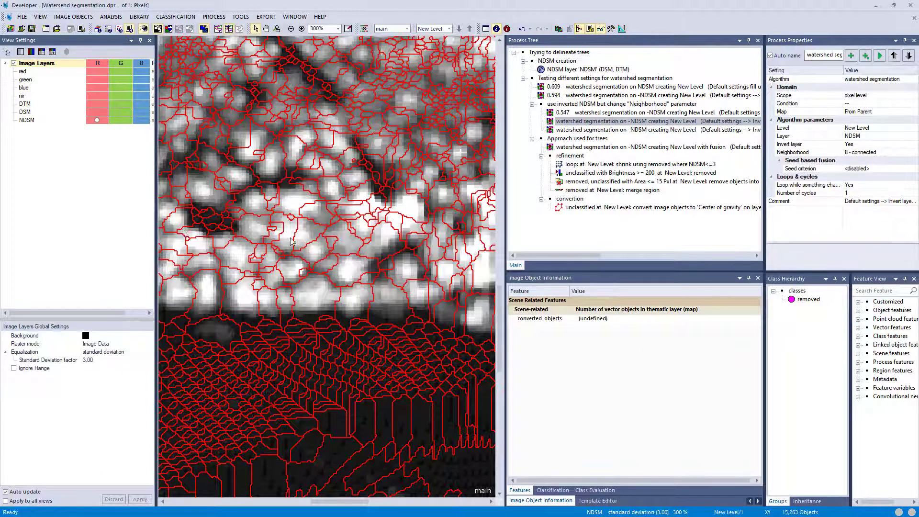
pyautogui.moveTo(304, 286); pyautogui.dragTo(431, 38)
pyautogui.moveTo(402, 354); pyautogui.dragTo(461, 146)
pyautogui.scroll(-2, 430, 196)
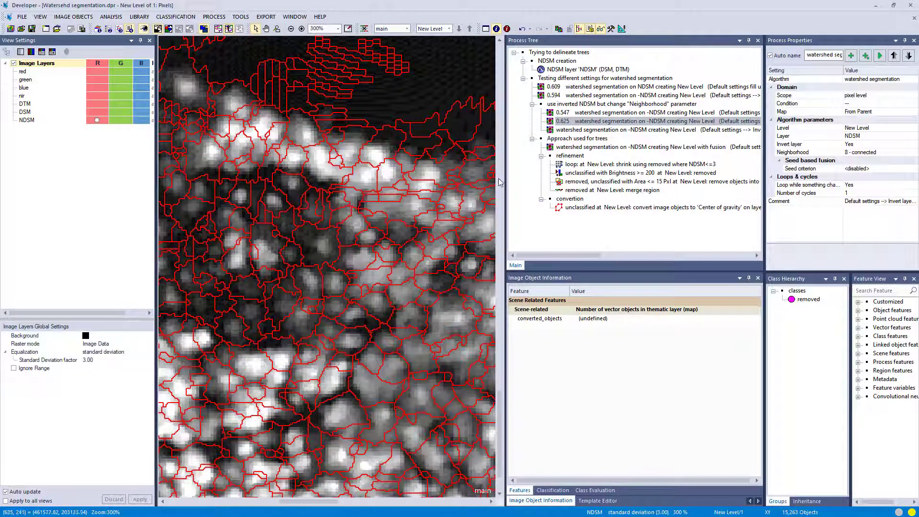
# Step: Execute the inverted-NDSM watershed segmentation with the 8 - disconnected neighborhood and inspect one object's feature values in the forest
pyautogui.doubleClick(581, 129)
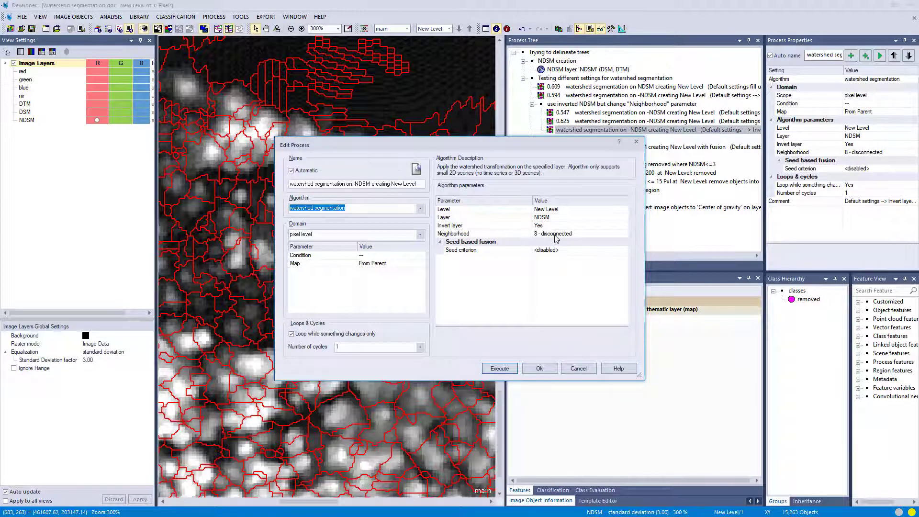
pyautogui.click(540, 369)
pyautogui.rightClick(572, 149)
pyautogui.click(579, 148)
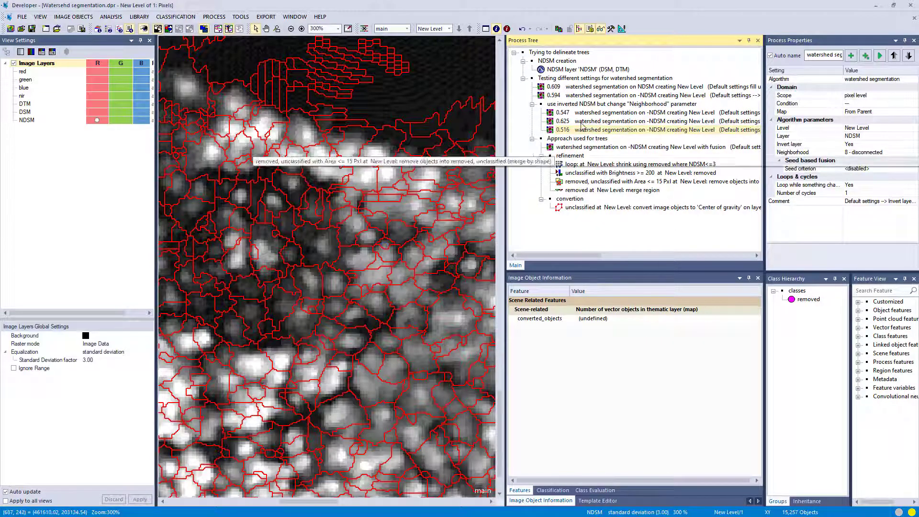
pyautogui.click(348, 255)
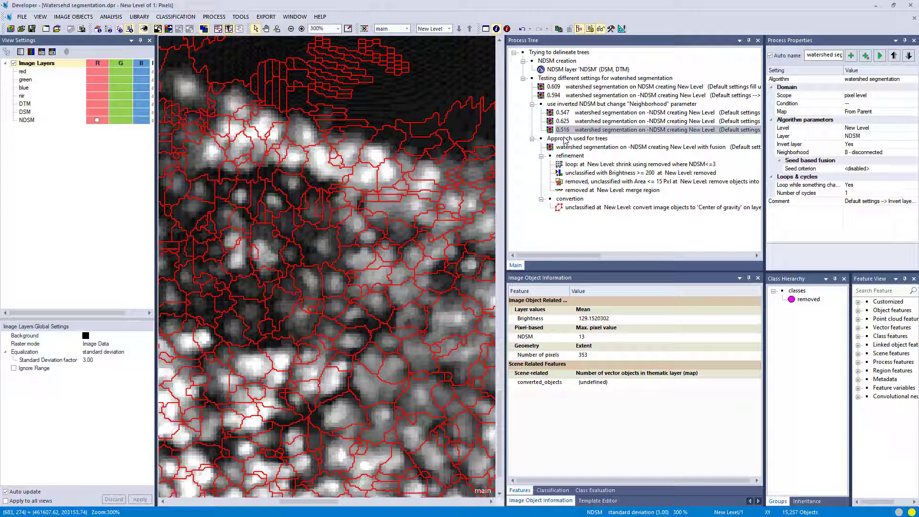
# Step: Review and execute the tree-approach watershed segmentation with seed based fusion, using the Ovfl. Area (pxl) criterion and threshold 20
pyautogui.doubleClick(590, 147)
pyautogui.click(557, 311)
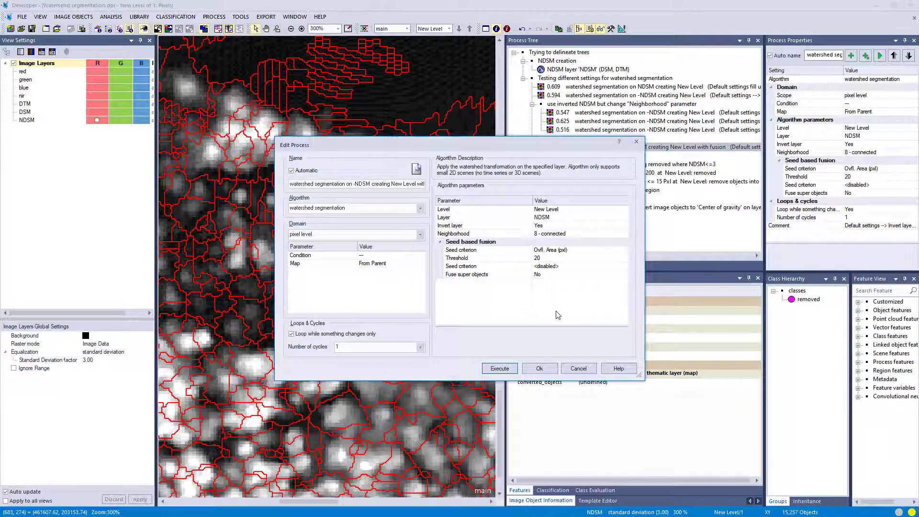
pyautogui.moveTo(572, 145); pyautogui.dragTo(571, 178)
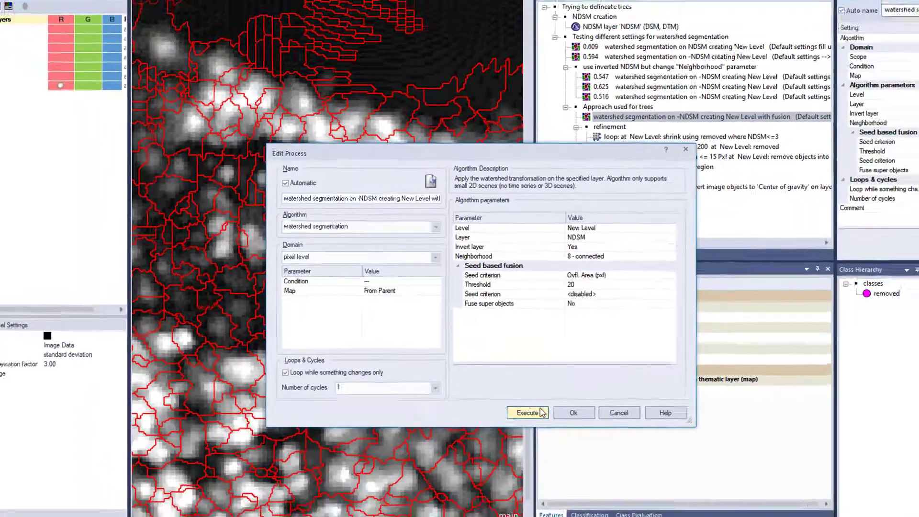
pyautogui.click(575, 430)
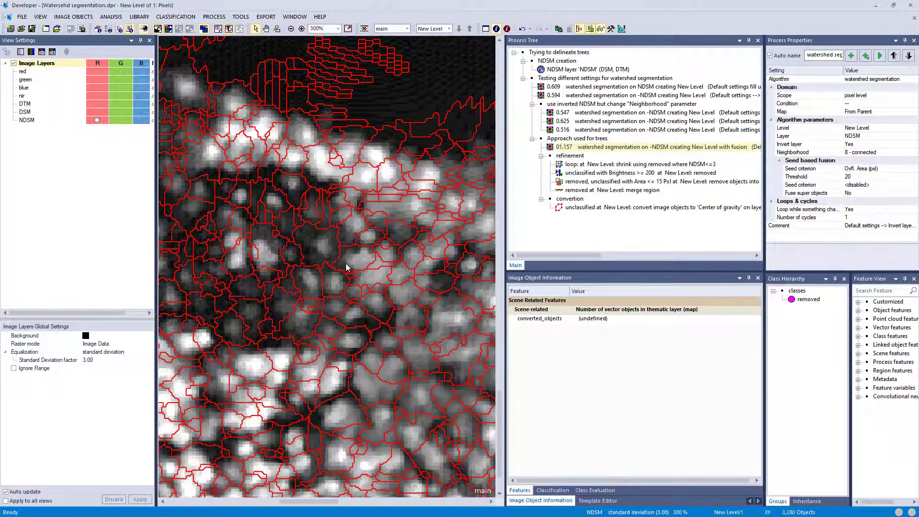
# Step: Examine how the fused segmentation outlines fit the tree crowns across the forest, its edges and the open fields
pyautogui.scroll(-3, 338, 390)
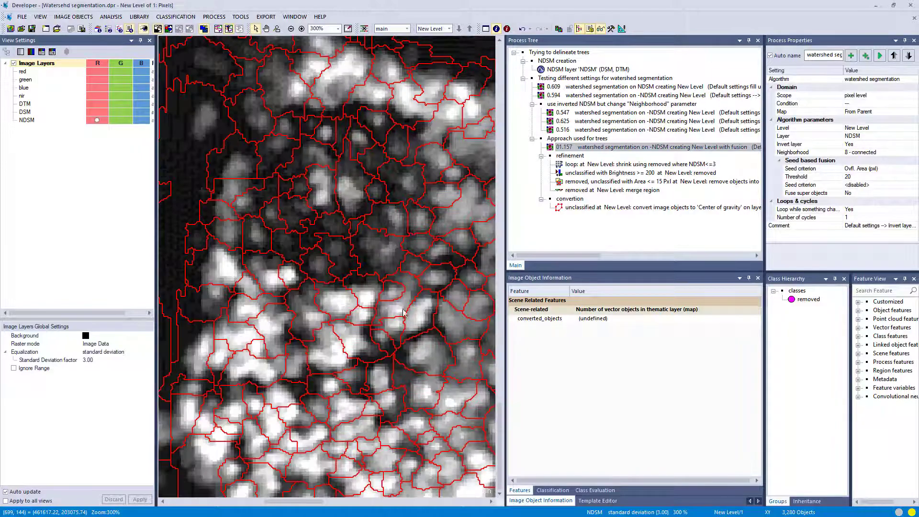
pyautogui.scroll(-1, 389, 315)
pyautogui.moveTo(450, 240); pyautogui.dragTo(299, 412)
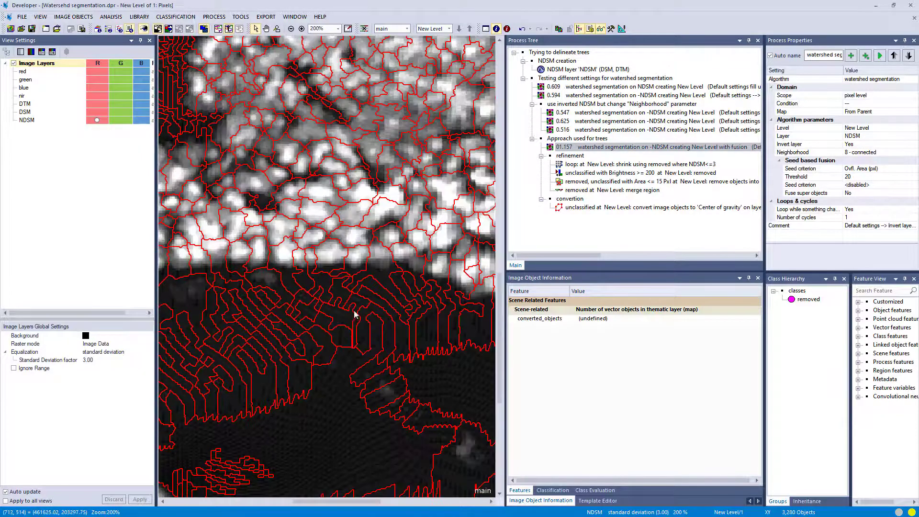
pyautogui.moveTo(357, 303); pyautogui.dragTo(376, 422)
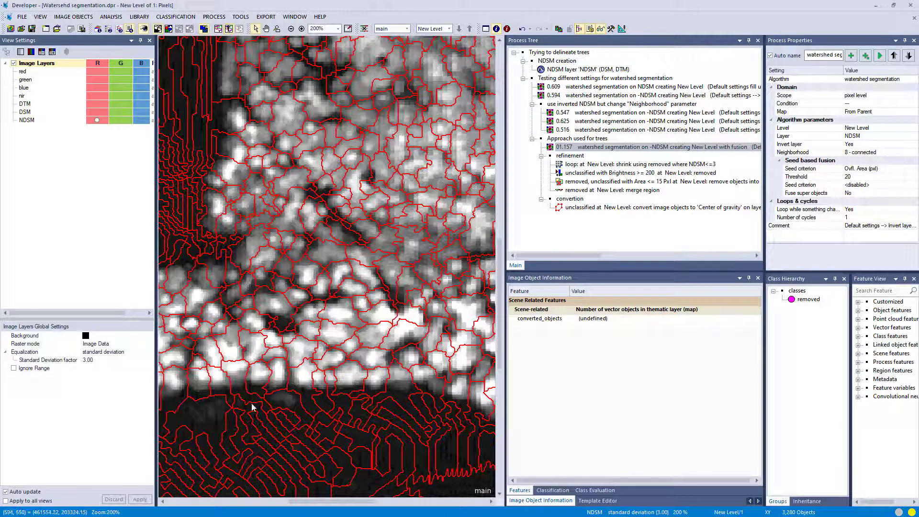
pyautogui.scroll(-1, 309, 347)
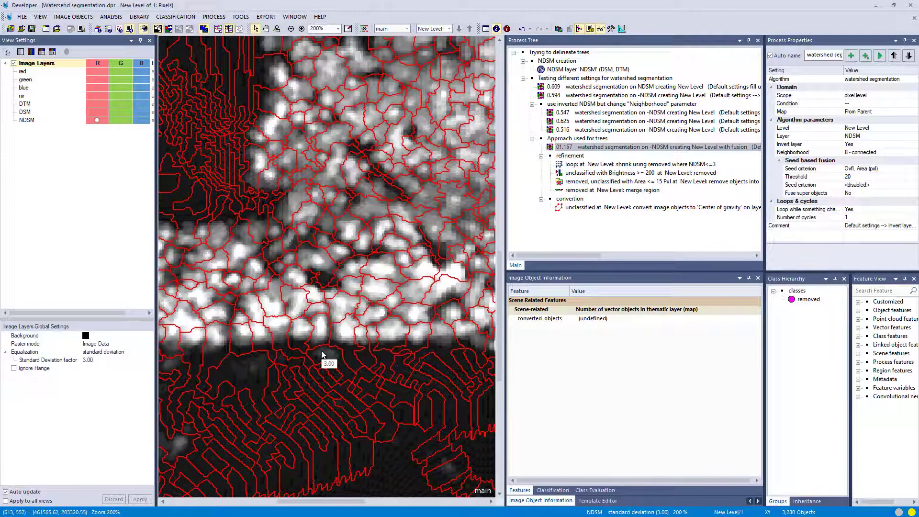
pyautogui.scroll(4, 347, 341)
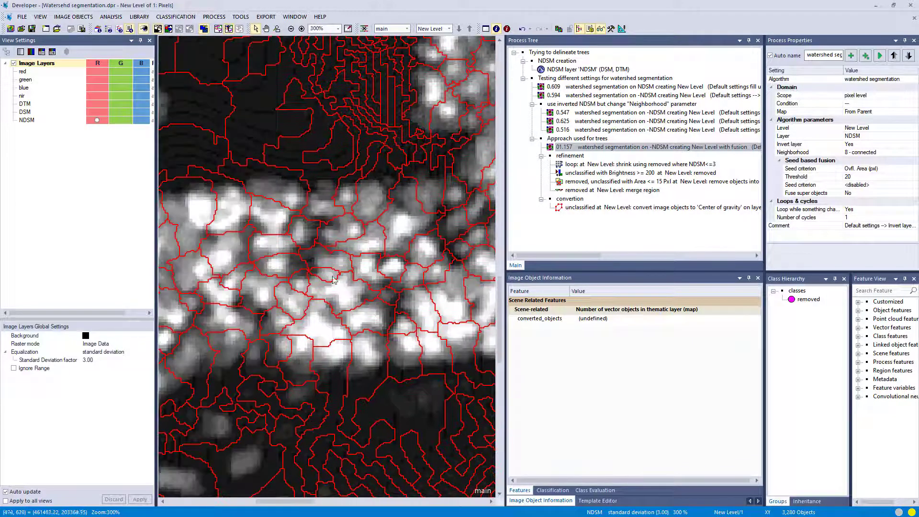
pyautogui.moveTo(276, 294); pyautogui.dragTo(334, 256)
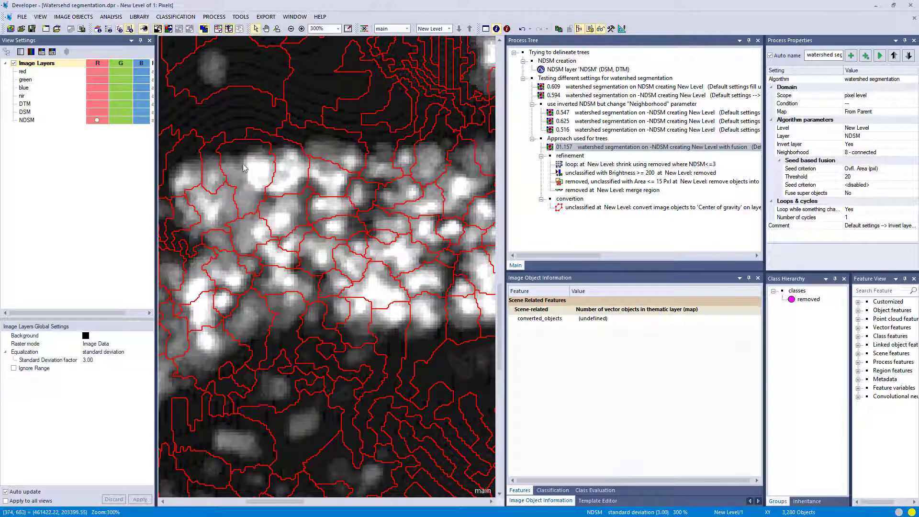
pyautogui.moveTo(400, 299); pyautogui.dragTo(340, 281)
pyautogui.moveTo(424, 278); pyautogui.dragTo(423, 316)
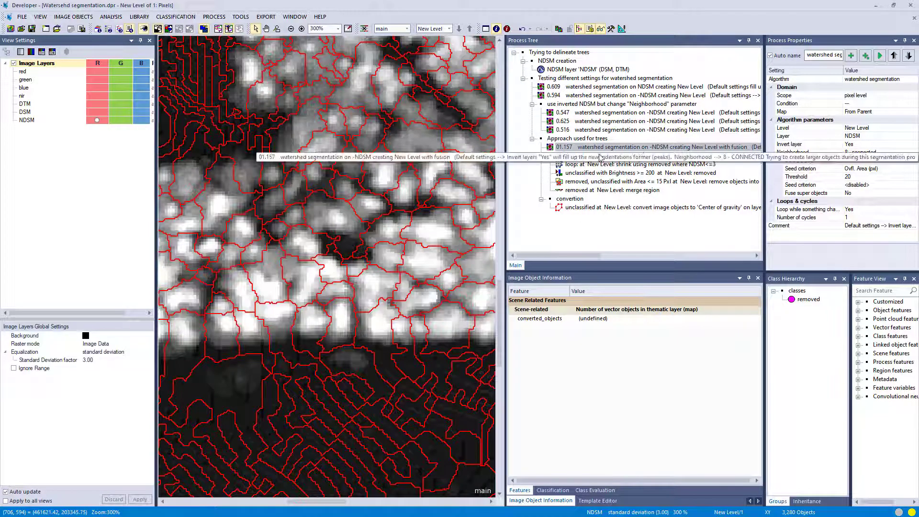
# Step: Select the refinement's shrinking process and inspect the feature values of objects in the open field beside the forest
pyautogui.click(583, 164)
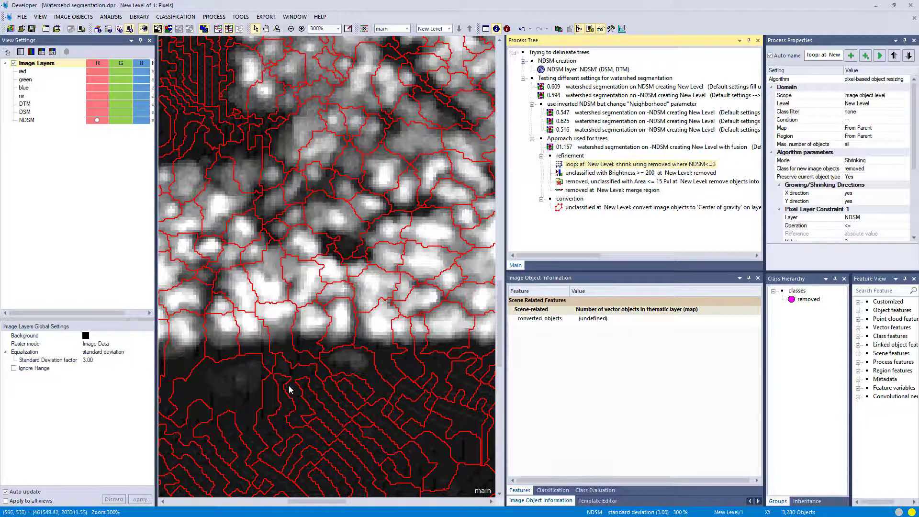
pyautogui.click(351, 467)
pyautogui.moveTo(389, 463); pyautogui.dragTo(445, 461)
pyautogui.click(382, 371)
pyautogui.click(390, 407)
pyautogui.click(438, 430)
pyautogui.click(398, 425)
pyautogui.rightClick(445, 461)
pyautogui.click(370, 355)
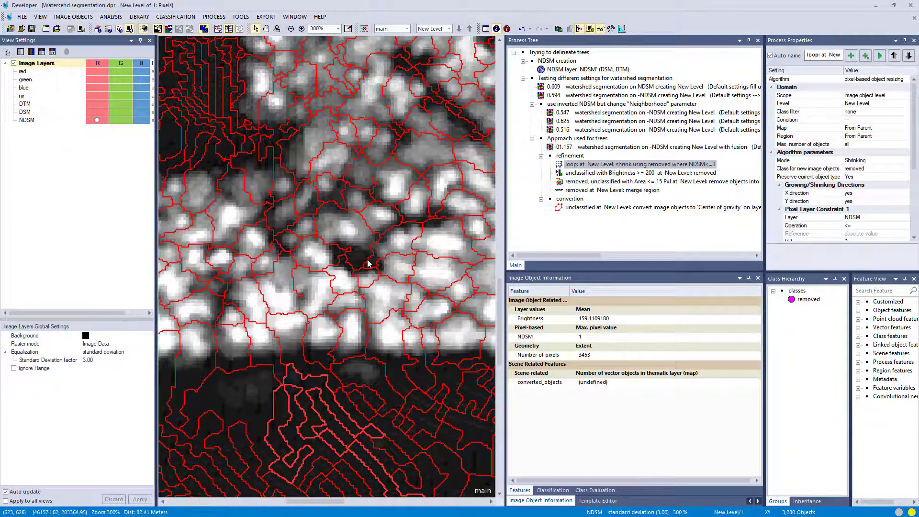
# Step: Execute the refinement loop that shrinks objects into the removed class where NDSM<=3, and inspect the resulting open-field object
pyautogui.rightClick(623, 167)
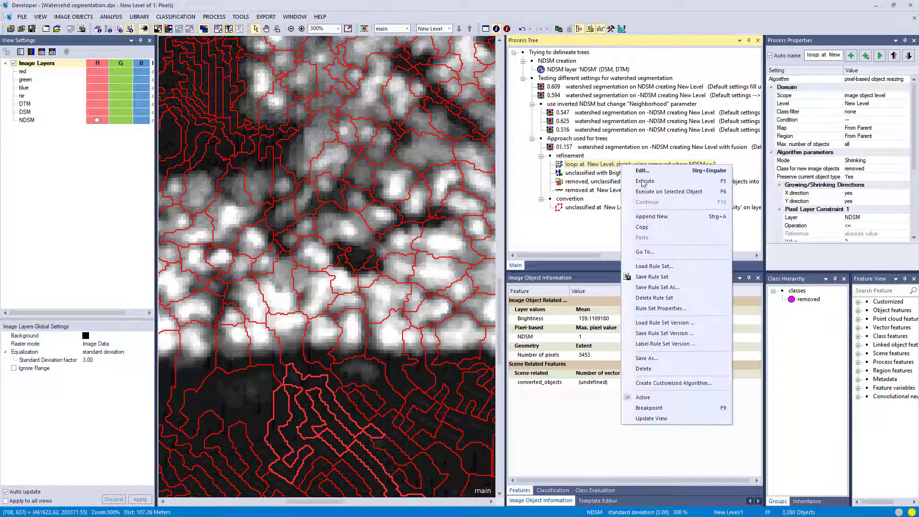
pyautogui.click(664, 186)
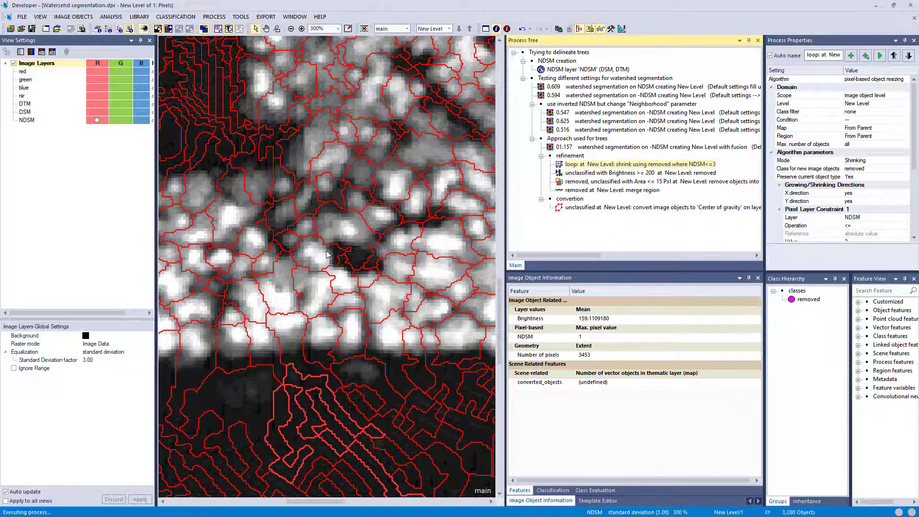
pyautogui.click(375, 420)
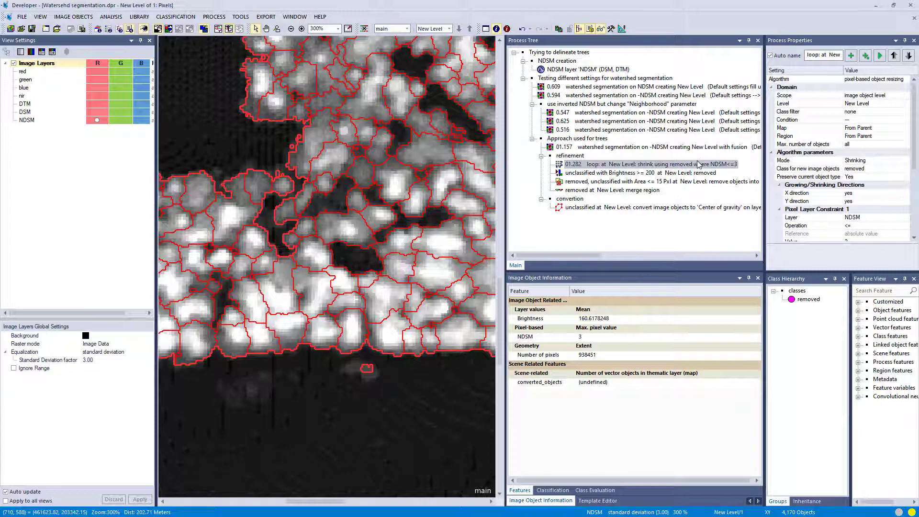
# Step: Select the Brightness >= 200 class assignment, display the classification and examine the removed areas around and between the tree crowns
pyautogui.click(614, 175)
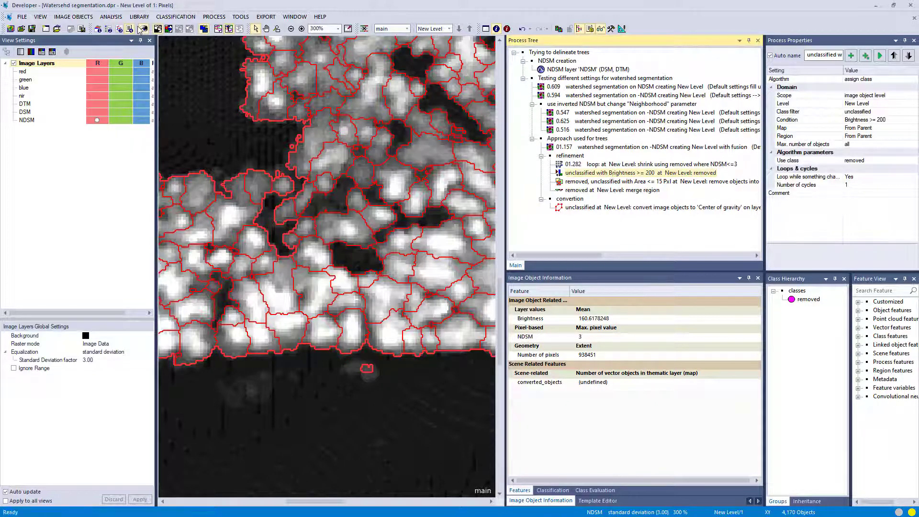
pyautogui.click(167, 28)
pyautogui.moveTo(286, 414); pyautogui.dragTo(302, 291)
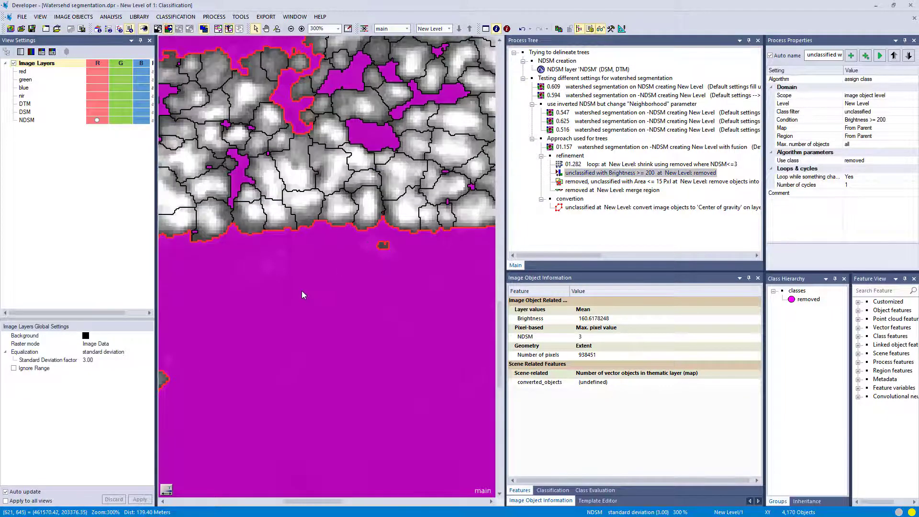
pyautogui.scroll(-2, 304, 299)
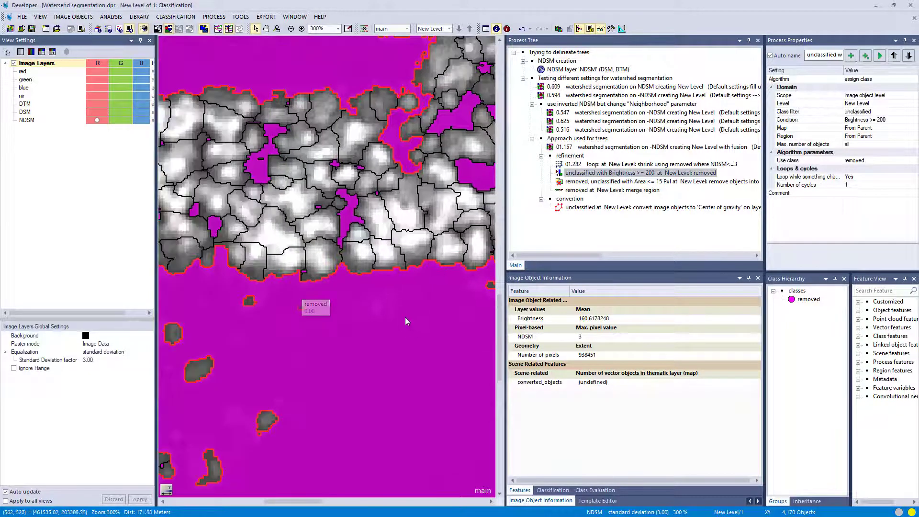
pyautogui.scroll(-3, 443, 232)
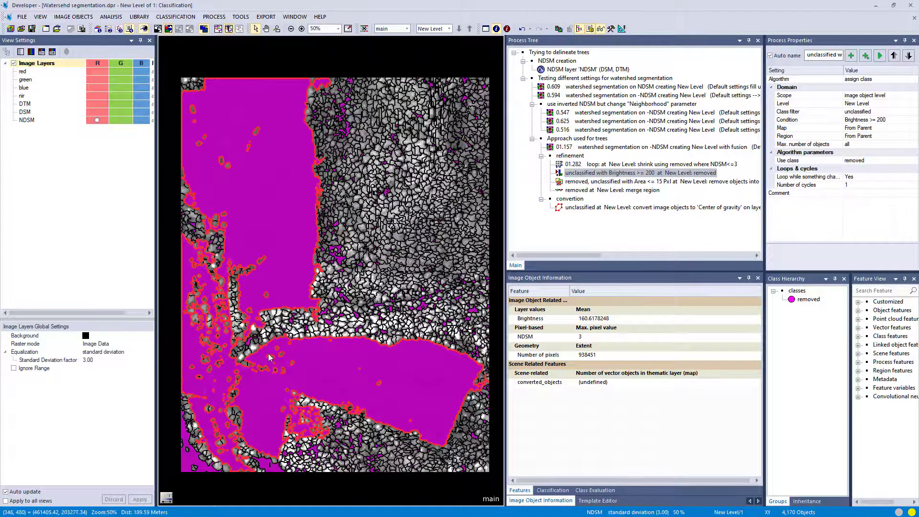
pyautogui.scroll(3, 268, 358)
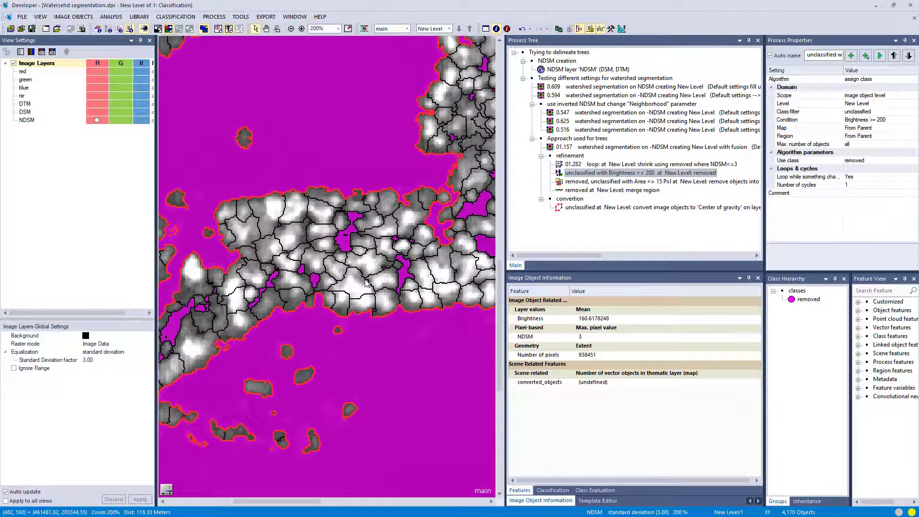
pyautogui.scroll(2, 366, 284)
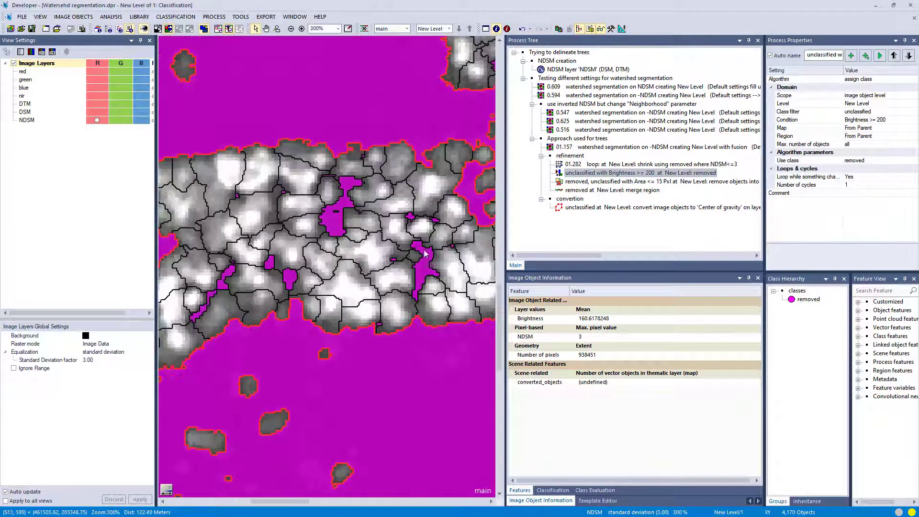
# Step: Execute the Brightness >= 200 assignment to the removed class and inspect the feature values of the newly removed open-field objects
pyautogui.rightClick(585, 176)
pyautogui.click(593, 184)
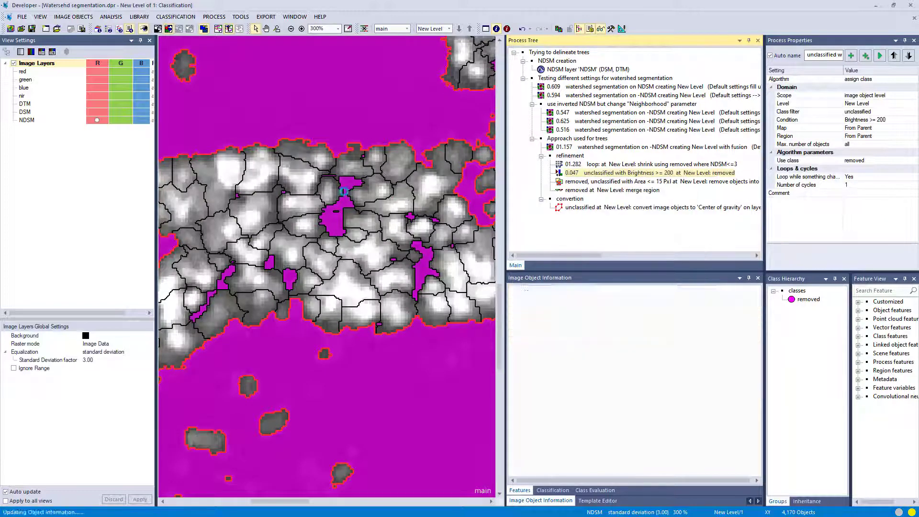
pyautogui.moveTo(236, 452); pyautogui.dragTo(321, 327)
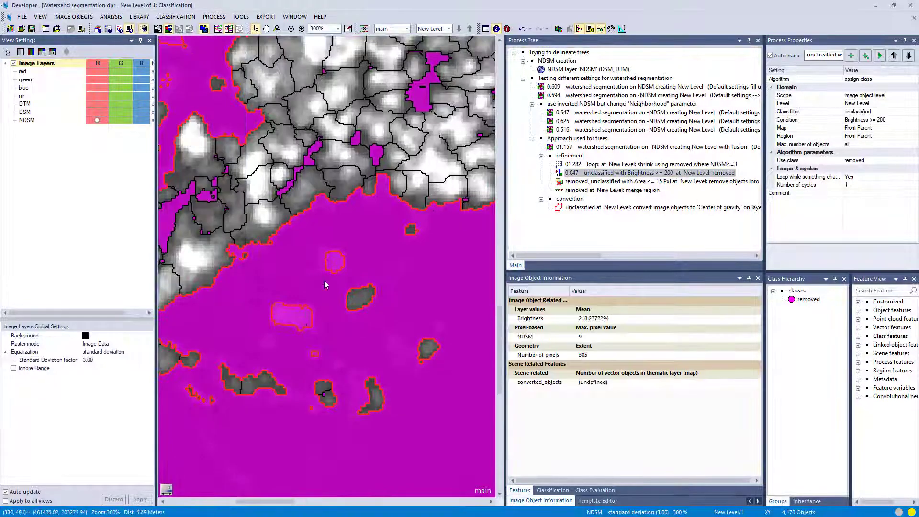
pyautogui.click(330, 265)
pyautogui.click(292, 321)
pyautogui.click(333, 269)
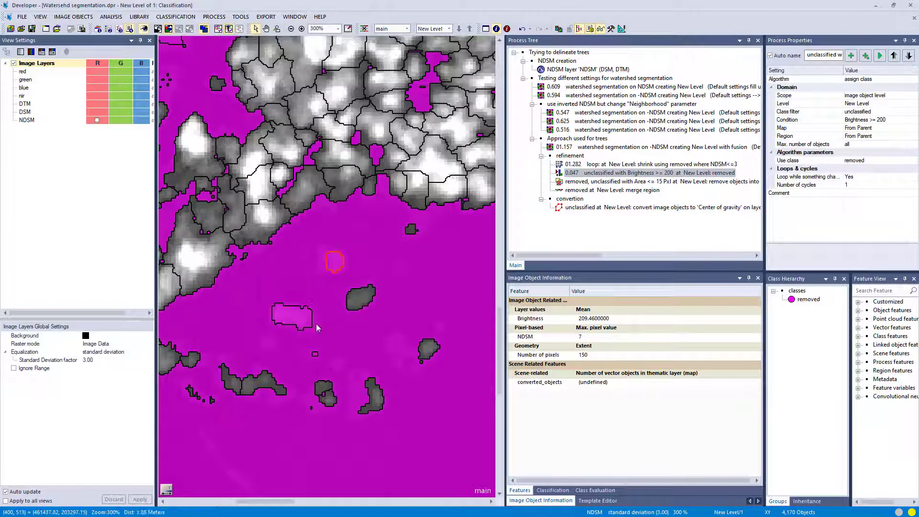
# Step: Execute the removal of objects with Area <= 15 Pxl and the merge region process on the removed class
pyautogui.rightClick(570, 182)
pyautogui.click(587, 200)
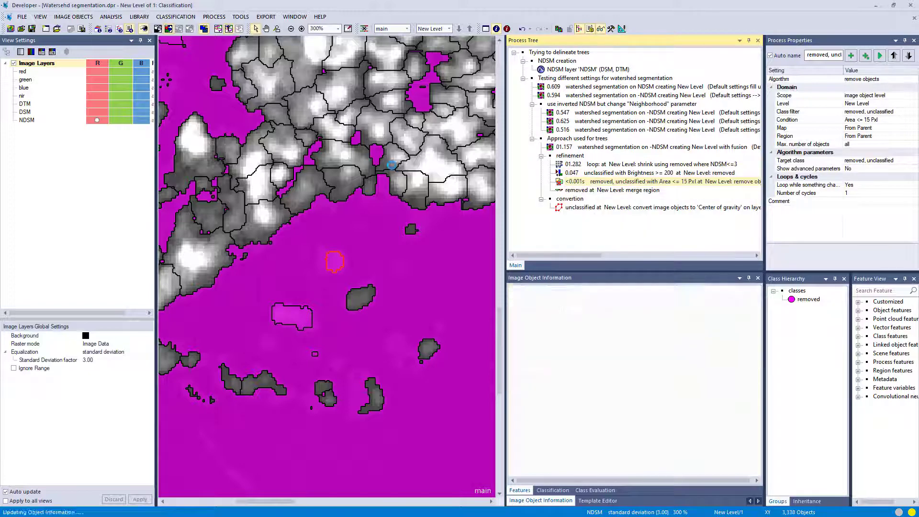
pyautogui.rightClick(622, 191)
pyautogui.click(630, 201)
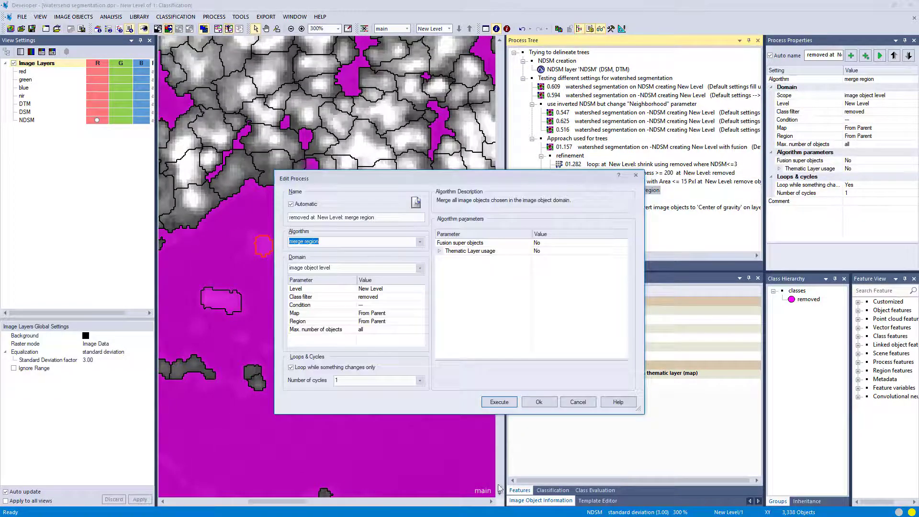
pyautogui.click(498, 408)
pyautogui.scroll(-1, 316, 314)
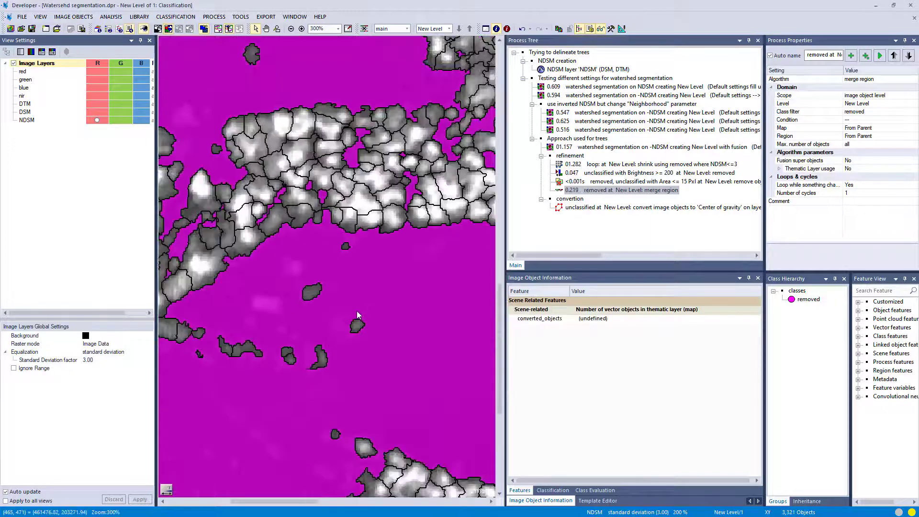
# Step: Examine the refined tree crown outlines along the forest edge and check the feature values of individual crown objects
pyautogui.moveTo(416, 231); pyautogui.dragTo(386, 376)
pyautogui.moveTo(430, 342); pyautogui.dragTo(342, 395)
pyautogui.moveTo(469, 379); pyautogui.dragTo(394, 326)
pyautogui.scroll(-3, 394, 277)
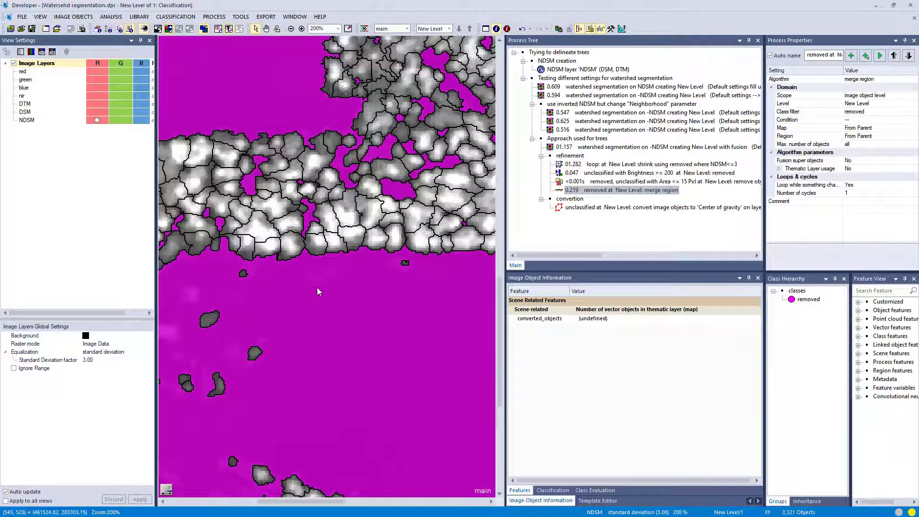
pyautogui.moveTo(317, 292); pyautogui.dragTo(348, 294)
pyautogui.moveTo(307, 331); pyautogui.dragTo(398, 272)
pyautogui.click(370, 185)
pyautogui.click(390, 182)
pyautogui.click(394, 168)
pyautogui.click(415, 183)
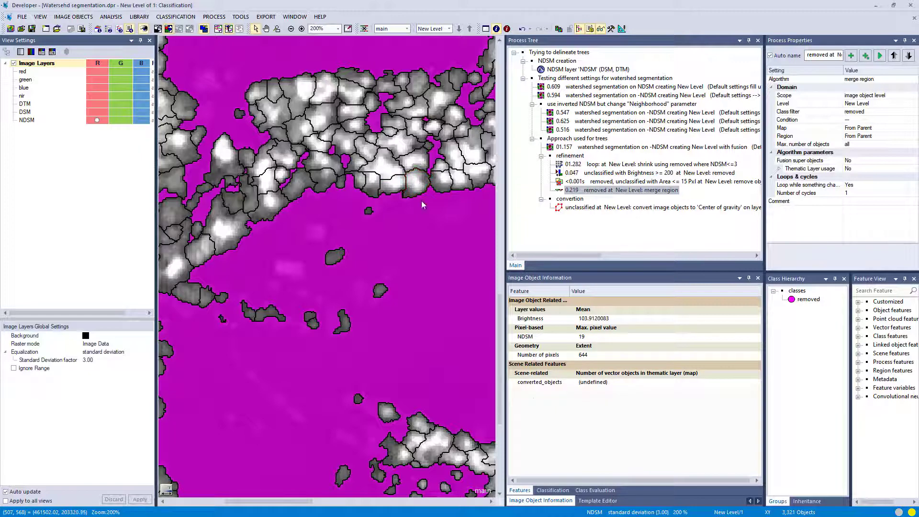
# Step: Add the class-related scene feature Number of classified objects for unclassified to the displayed object information features
pyautogui.click(557, 421)
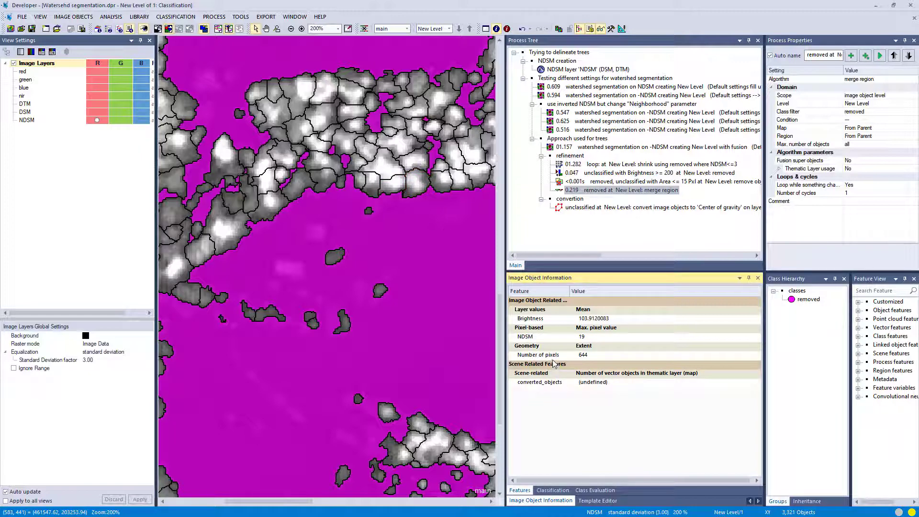
pyautogui.rightClick(567, 413)
pyautogui.click(594, 415)
pyautogui.click(327, 241)
pyautogui.click(336, 268)
pyautogui.click(344, 267)
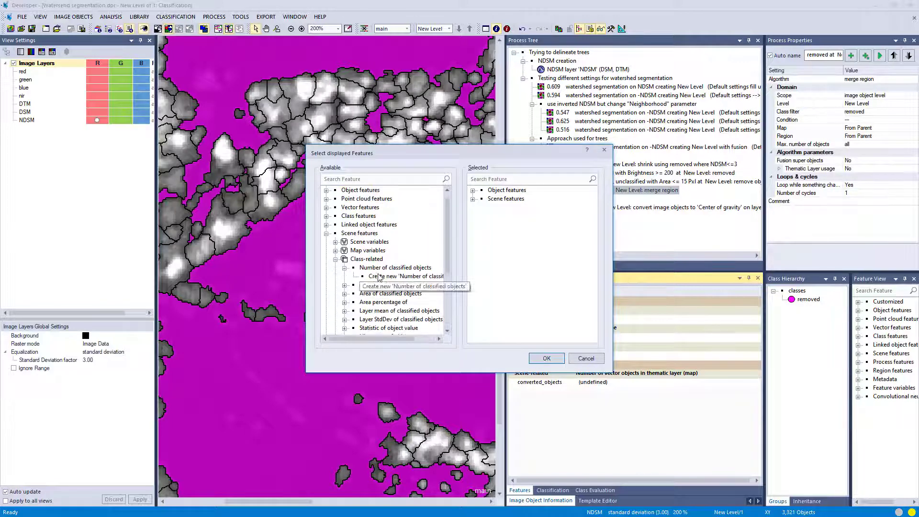
pyautogui.click(383, 285)
pyautogui.click(543, 359)
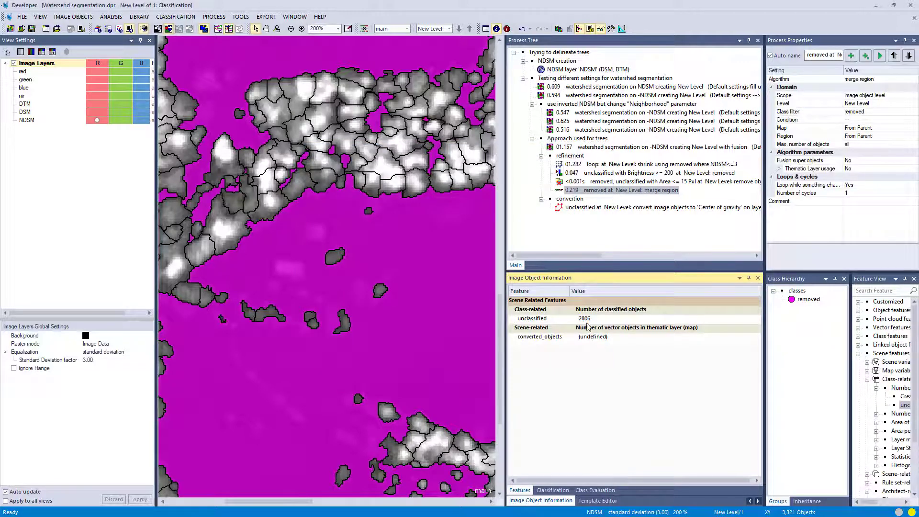
# Step: Execute the convertion process to turn the unclassified tree objects into center of gravity points
pyautogui.scroll(-4, 392, 318)
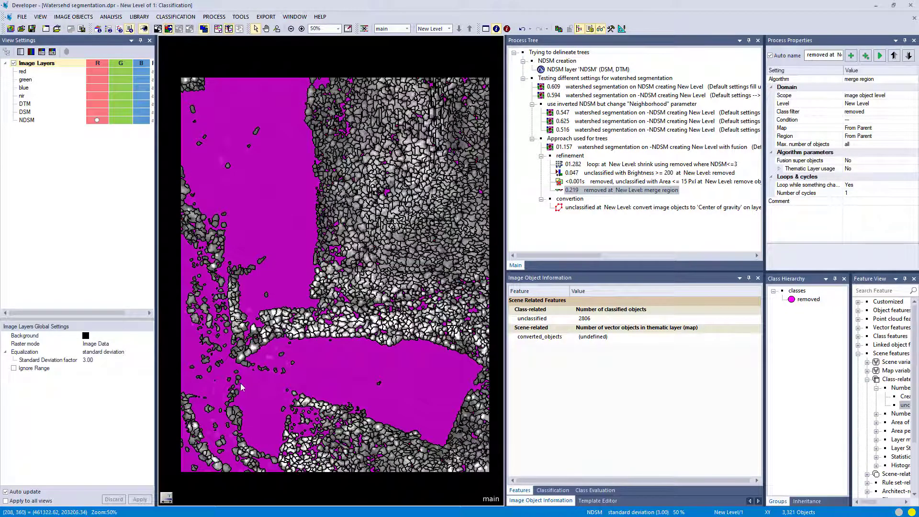
pyautogui.scroll(2, 246, 381)
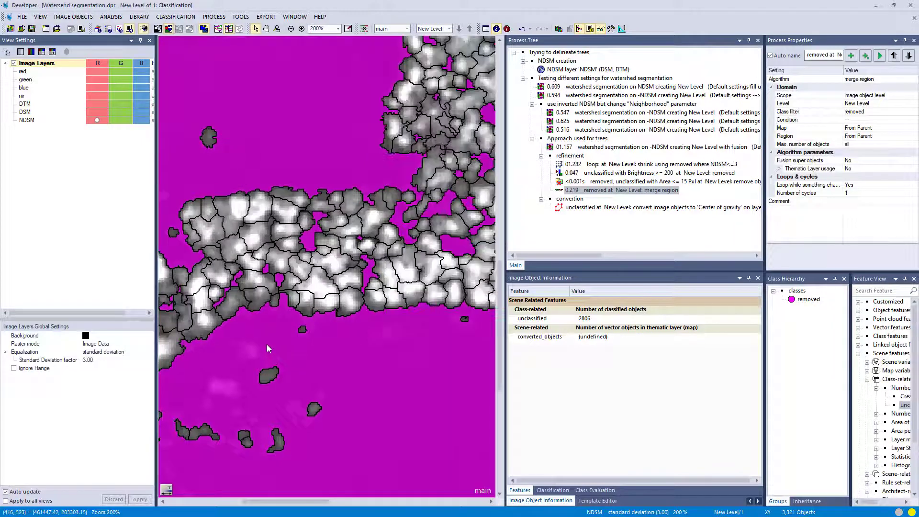
pyautogui.click(578, 199)
pyautogui.rightClick(578, 200)
pyautogui.click(595, 215)
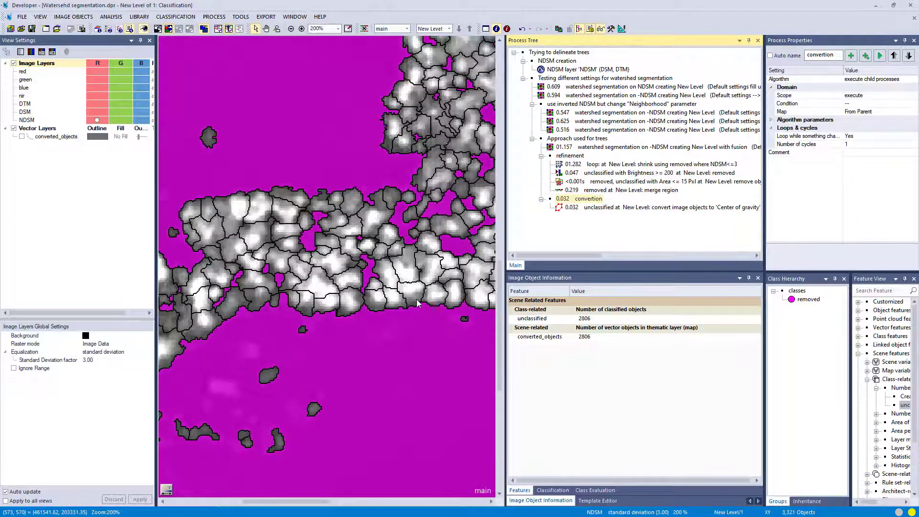
# Step: Show the converted_objects vector layer with a red, thicker outline
pyautogui.click(22, 137)
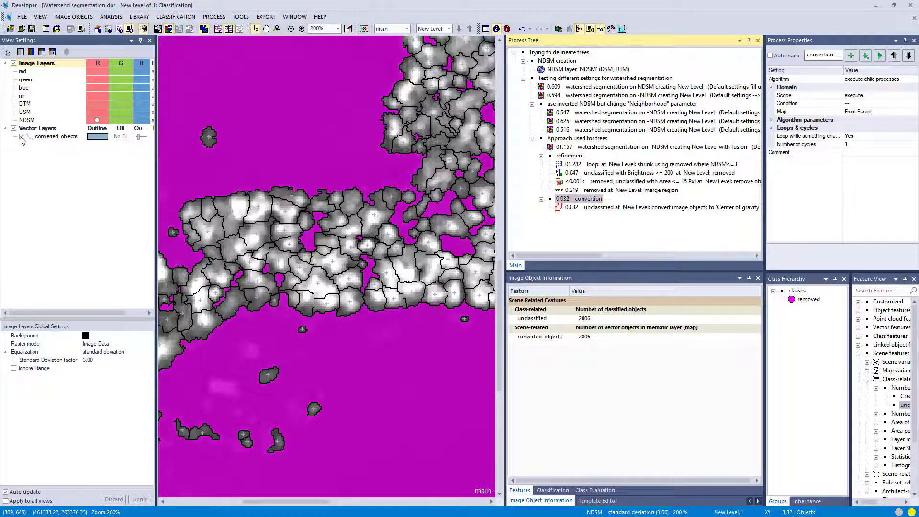
pyautogui.click(97, 137)
pyautogui.click(115, 174)
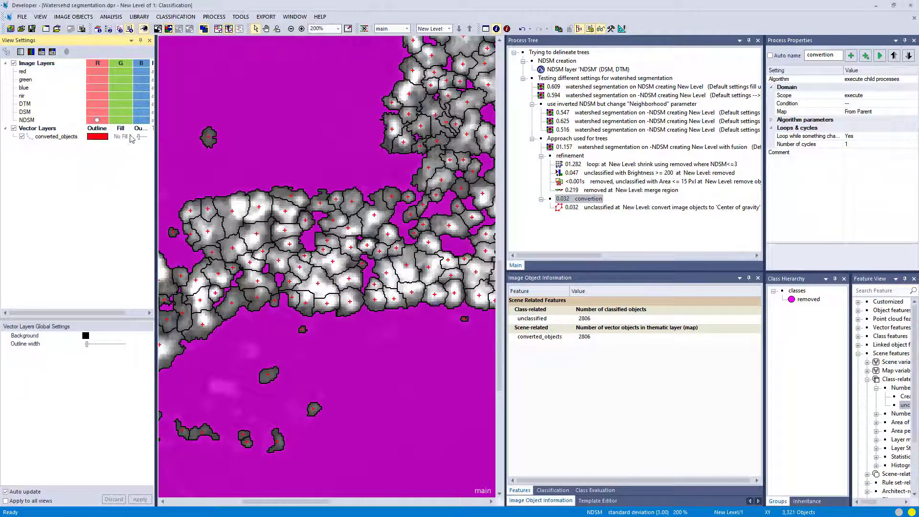
pyautogui.moveTo(139, 136); pyautogui.dragTo(140, 137)
# Step: Examine how the tree center points are distributed over the crowns in the forest, its edges and the open fields
pyautogui.moveTo(444, 403); pyautogui.dragTo(264, 428)
pyautogui.scroll(-3, 352, 337)
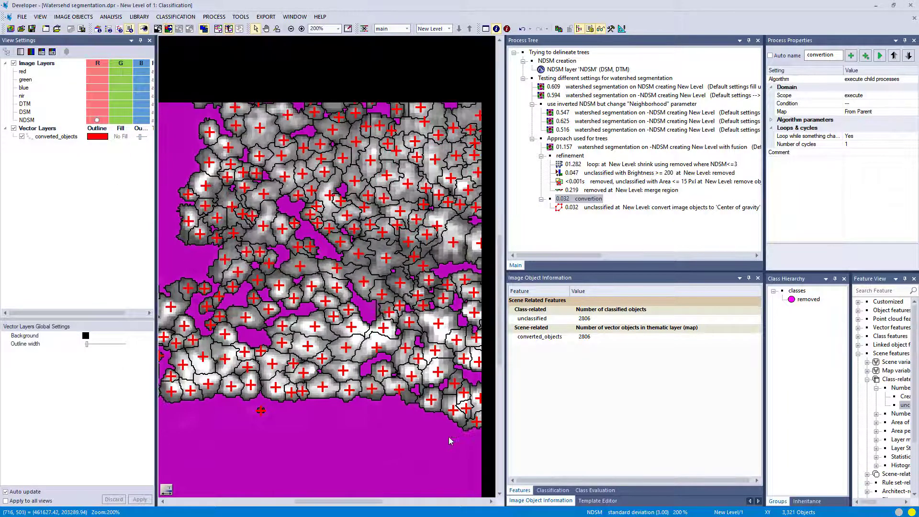
pyautogui.moveTo(343, 369); pyautogui.dragTo(479, 263)
pyautogui.moveTo(288, 263); pyautogui.dragTo(338, 350)
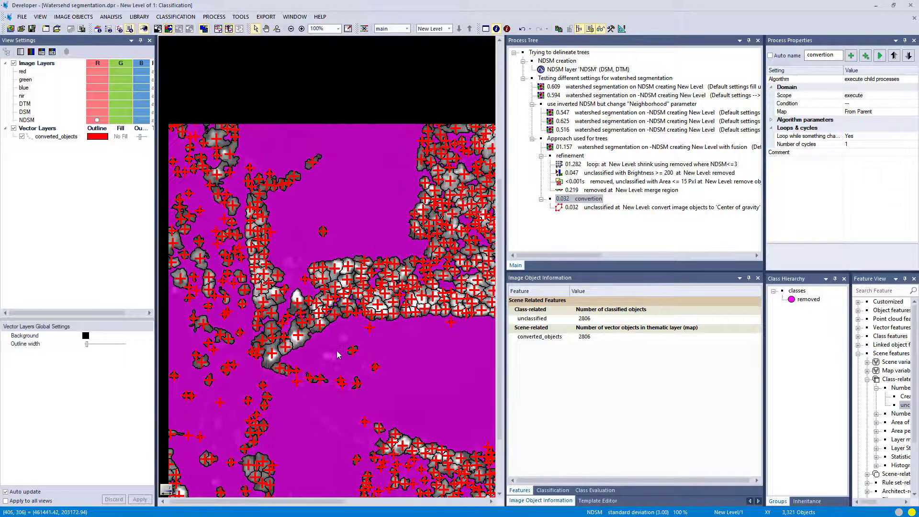
pyautogui.moveTo(381, 96); pyautogui.dragTo(283, 245)
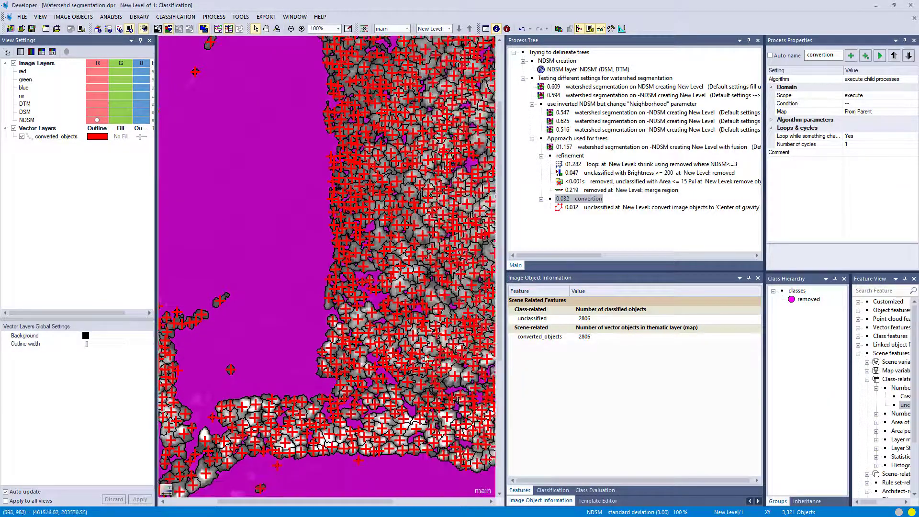
pyautogui.moveTo(383, 438); pyautogui.dragTo(322, 335)
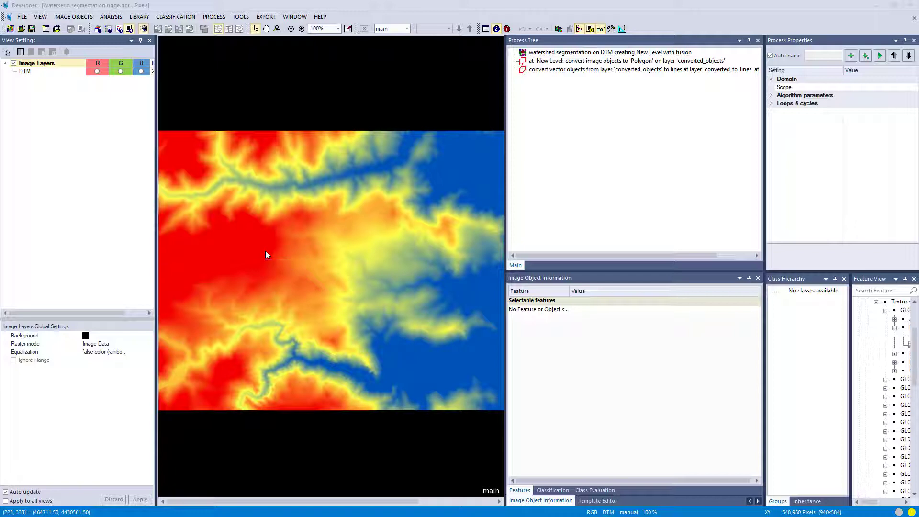
# Step: In the ridge project, execute the watershed segmentation with fusion on the DTM layer and inspect the resulting segments
pyautogui.rightClick(615, 53)
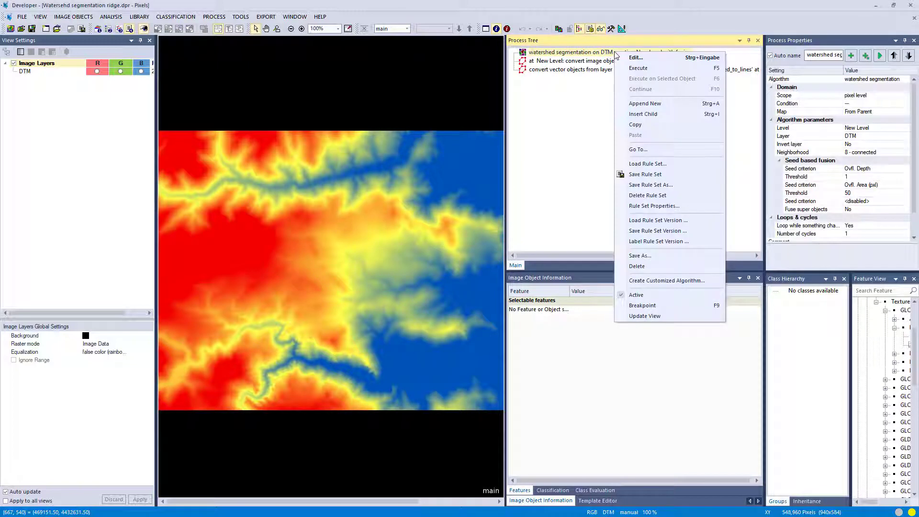
pyautogui.click(637, 68)
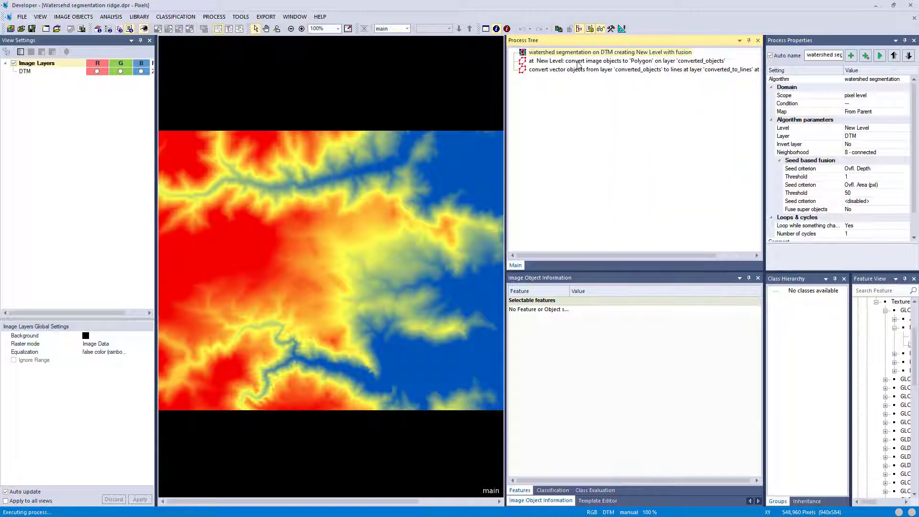
pyautogui.click(347, 294)
pyautogui.click(359, 235)
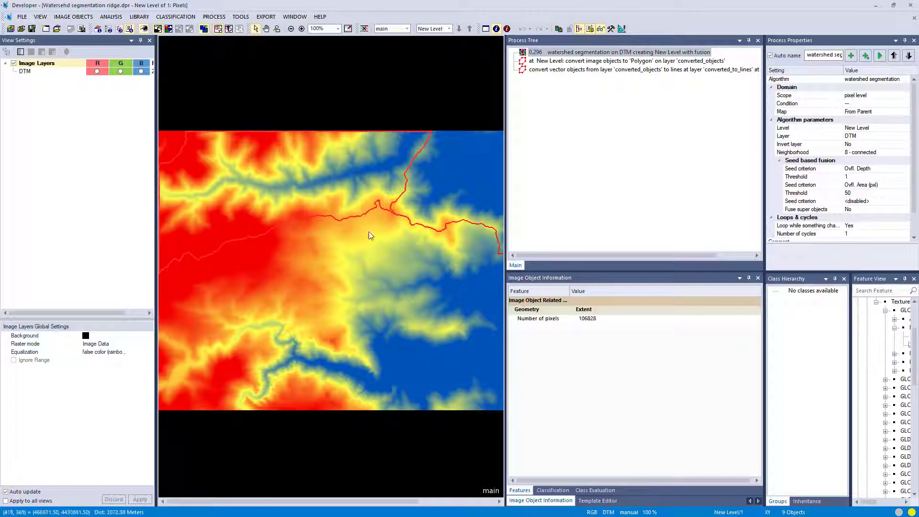
# Step: Convert the ridge segments to polygons and those polygons to lines, and thicken the outline of the converted_to_lines layer
pyautogui.click(573, 63)
pyautogui.rightClick(573, 64)
pyautogui.click(590, 75)
pyautogui.click(579, 70)
pyautogui.rightClick(580, 71)
pyautogui.click(602, 87)
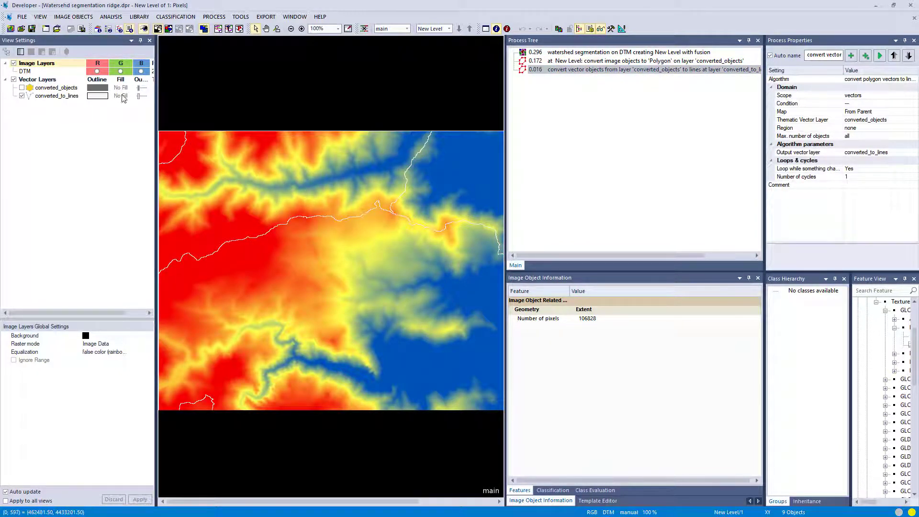
pyautogui.moveTo(138, 96); pyautogui.dragTo(141, 95)
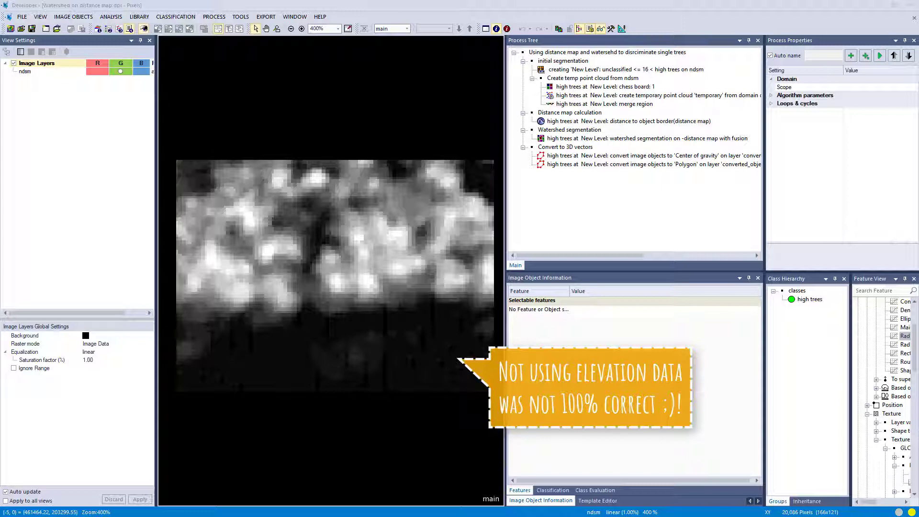
# Step: In the distance map project, execute the initial segmentation and show the temporary point cloud with a larger point size
pyautogui.rightClick(555, 63)
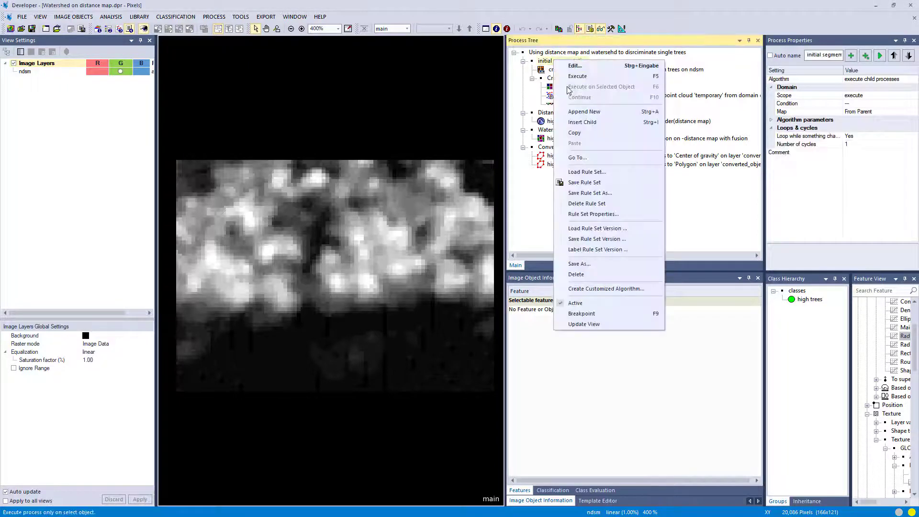
pyautogui.click(569, 76)
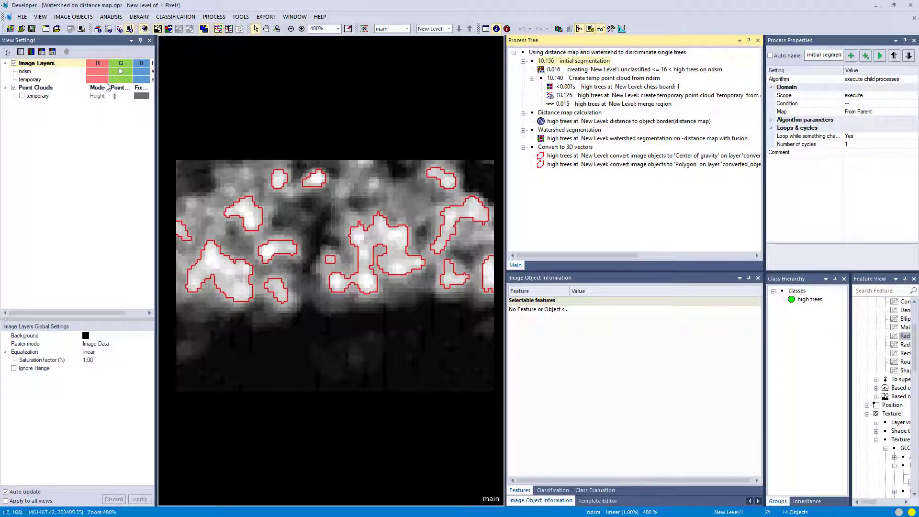
pyautogui.click(21, 96)
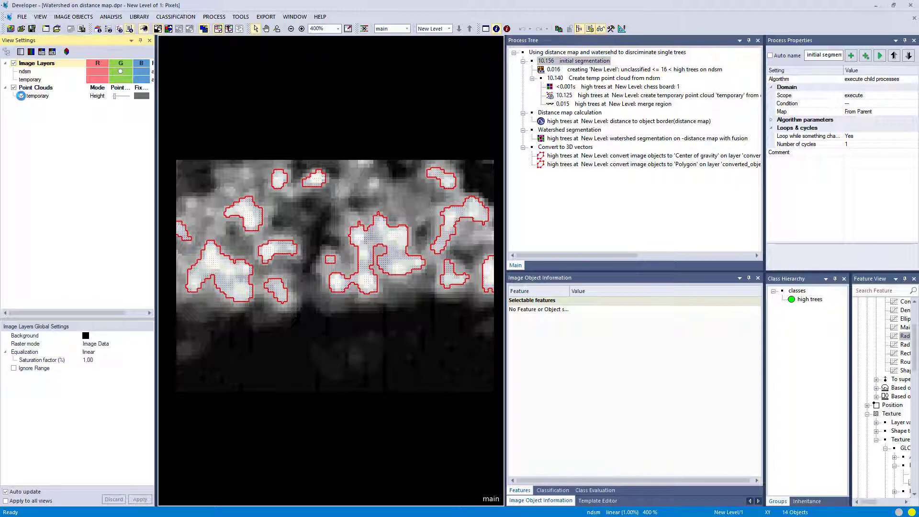
pyautogui.click(118, 98)
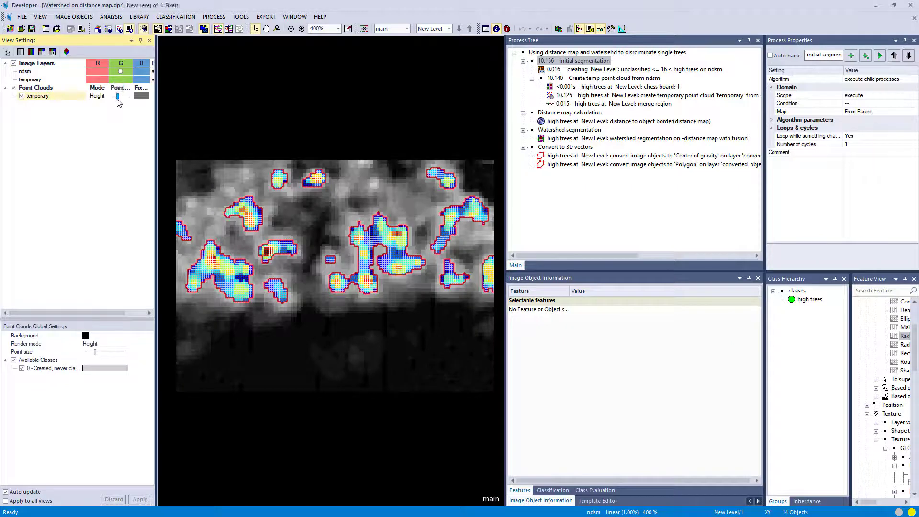
pyautogui.moveTo(117, 97); pyautogui.dragTo(120, 97)
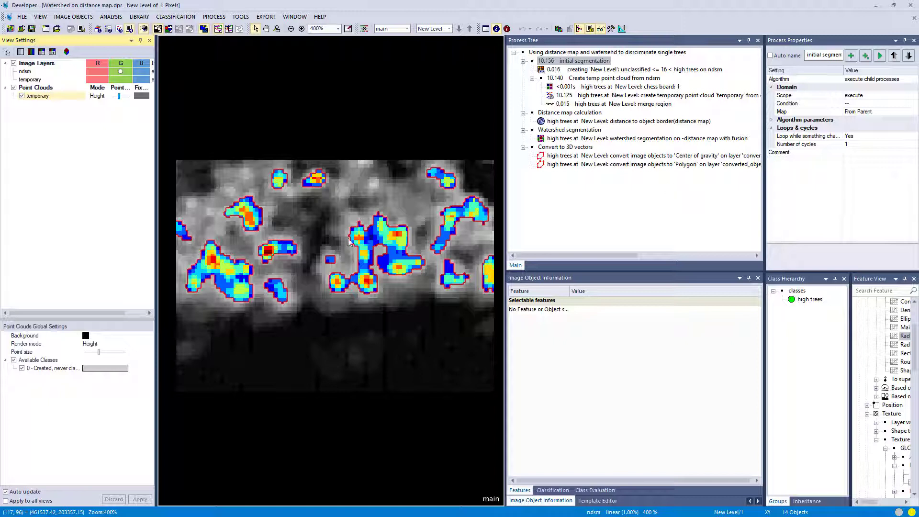
# Step: Inspect the feature values and local height maxima of the large high-tree objects
pyautogui.click(232, 283)
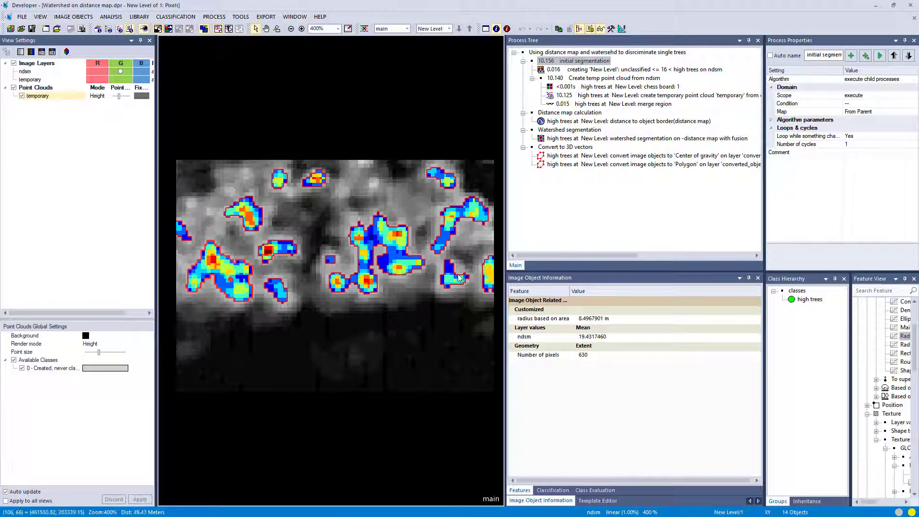
pyautogui.click(386, 242)
pyautogui.moveTo(386, 241)
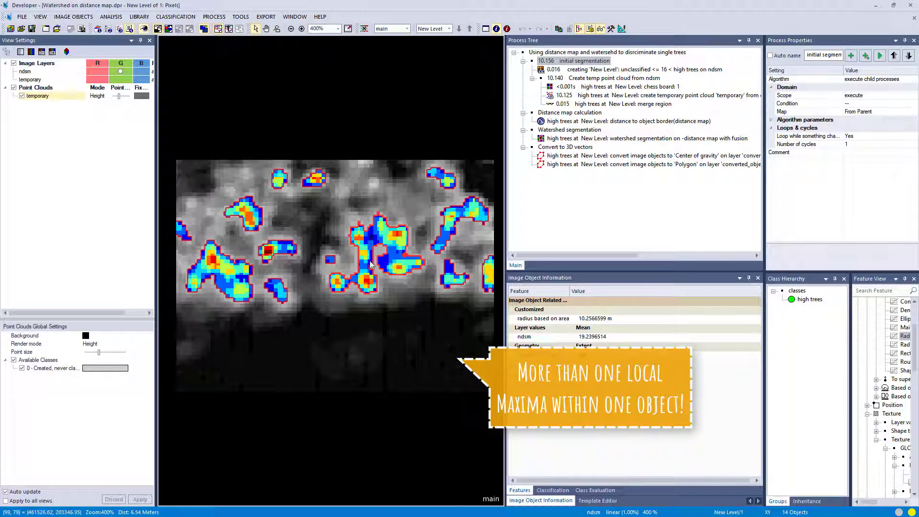
pyautogui.moveTo(294, 294)
# Step: Execute the distance to object border calculation for high trees and display the distance map layer instead of ndsm
pyautogui.click(561, 113)
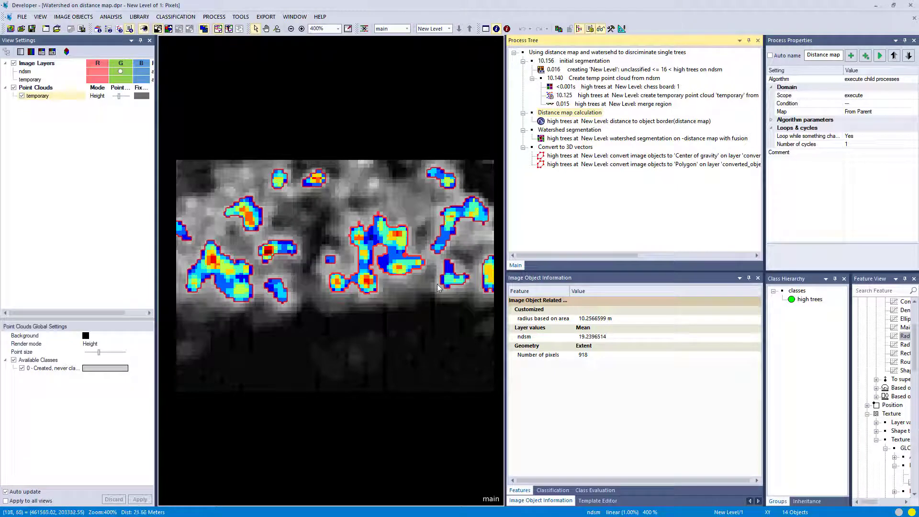
pyautogui.rightClick(574, 123)
pyautogui.click(586, 138)
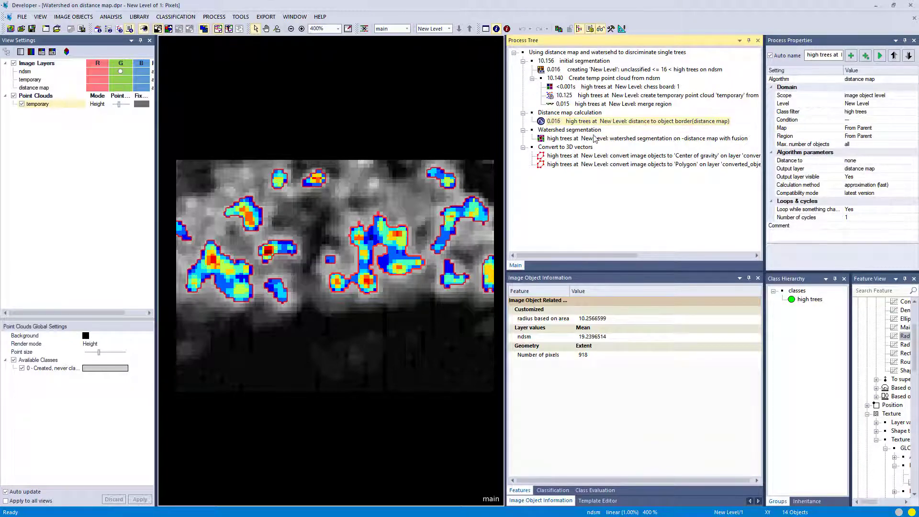
pyautogui.click(97, 88)
pyautogui.click(122, 72)
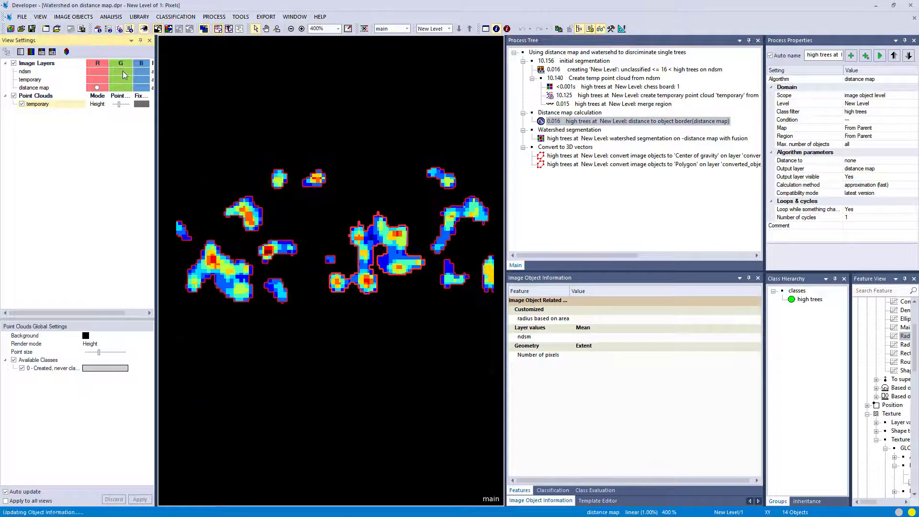
# Step: Hide the point clouds and execute the watershed segmentation of high trees on the inverted distance map
pyautogui.click(14, 95)
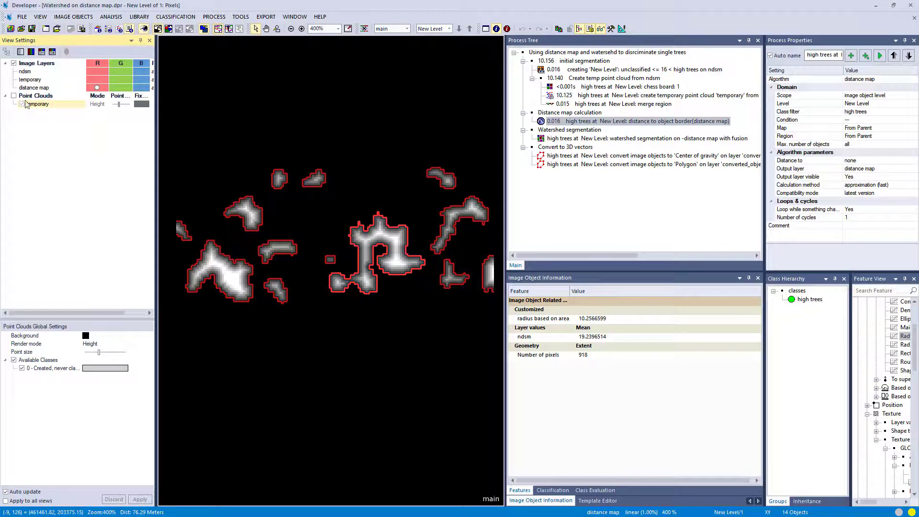
pyautogui.moveTo(249, 265)
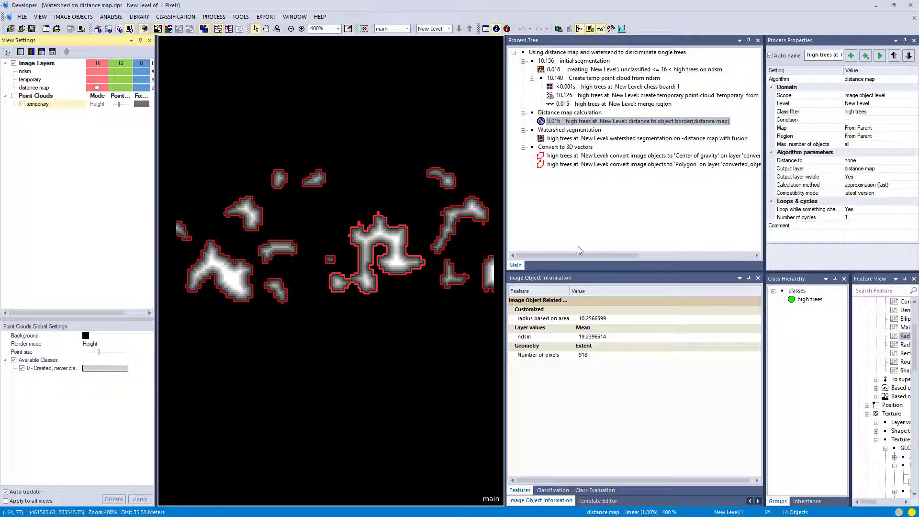
pyautogui.rightClick(573, 139)
pyautogui.click(589, 150)
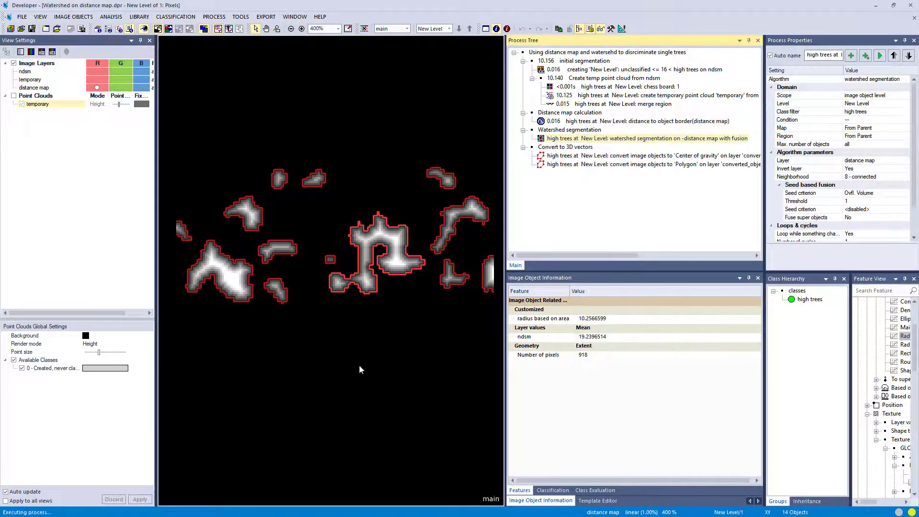
# Step: Inspect the radius, mean ndsm and pixel count of several segmented tree objects on the distance map
pyautogui.click(397, 250)
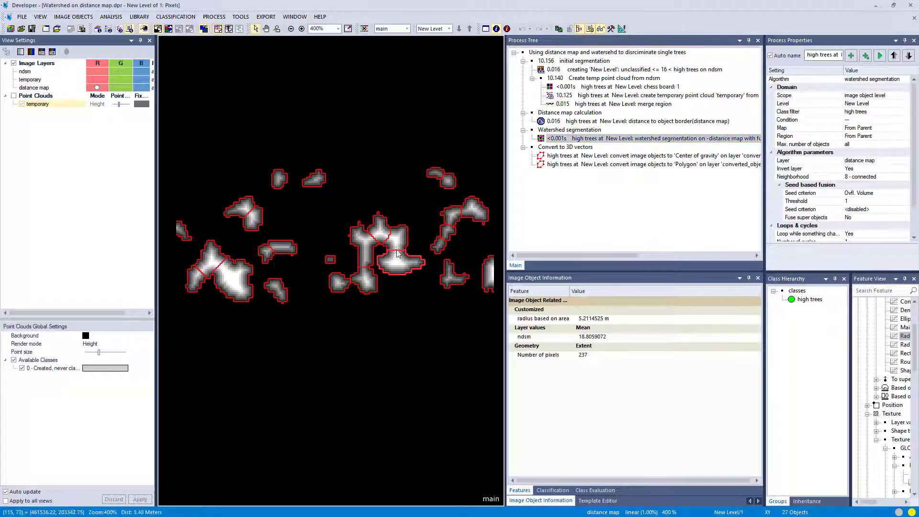
pyautogui.click(370, 257)
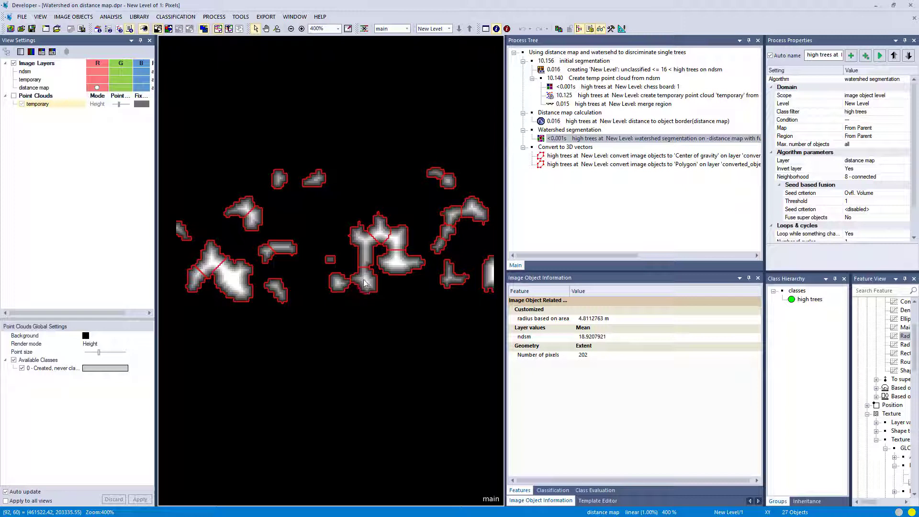
pyautogui.click(254, 216)
pyautogui.click(248, 210)
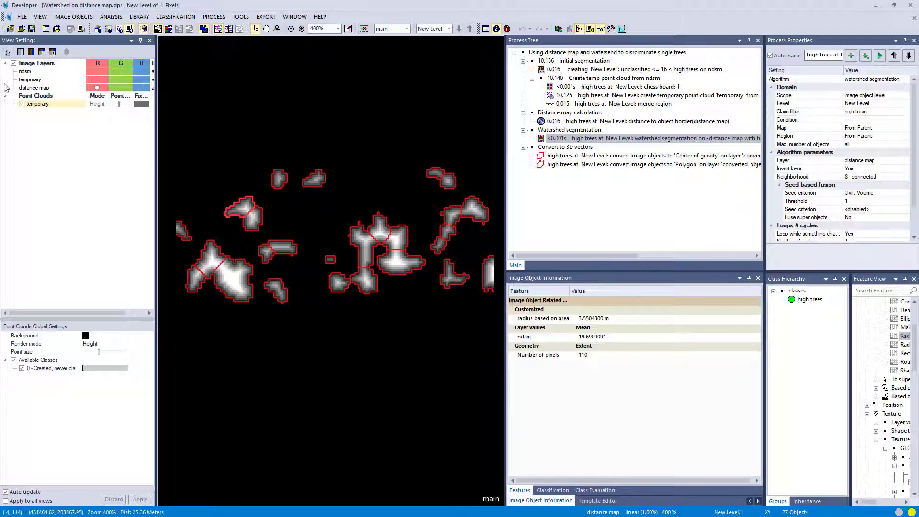
# Step: Show the point clouds again and compare the central tree segments with their height maxima and feature values
pyautogui.click(14, 96)
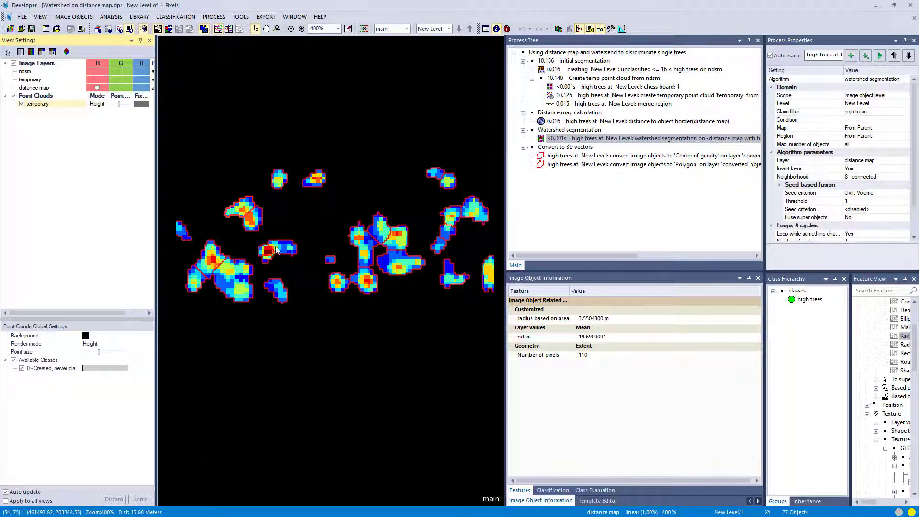
pyautogui.click(372, 250)
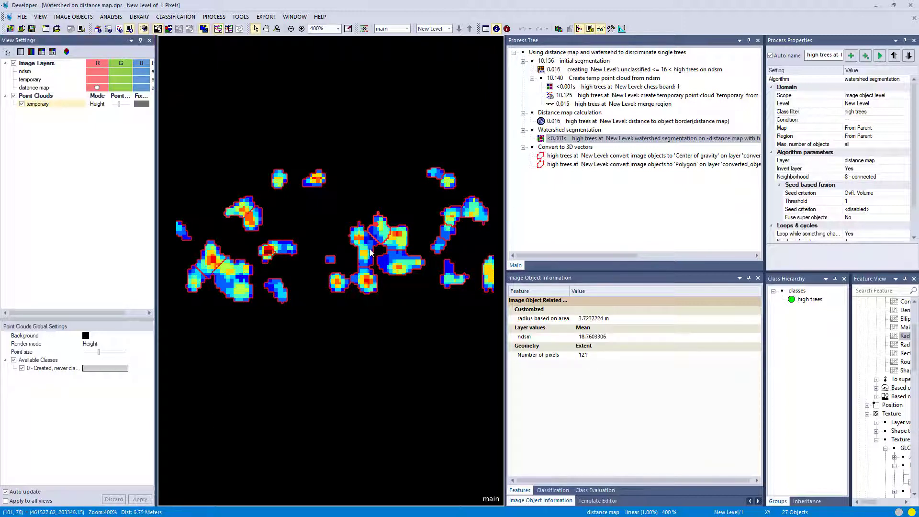
pyautogui.click(395, 265)
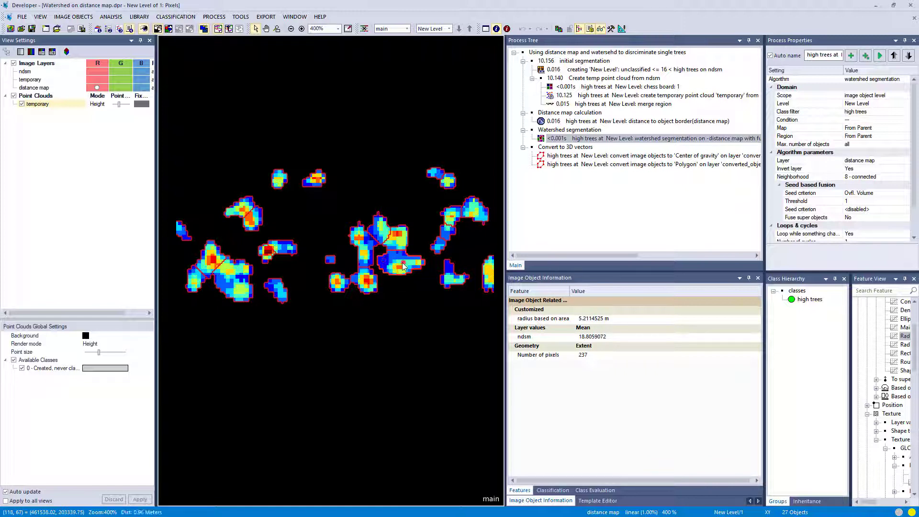
pyautogui.click(402, 242)
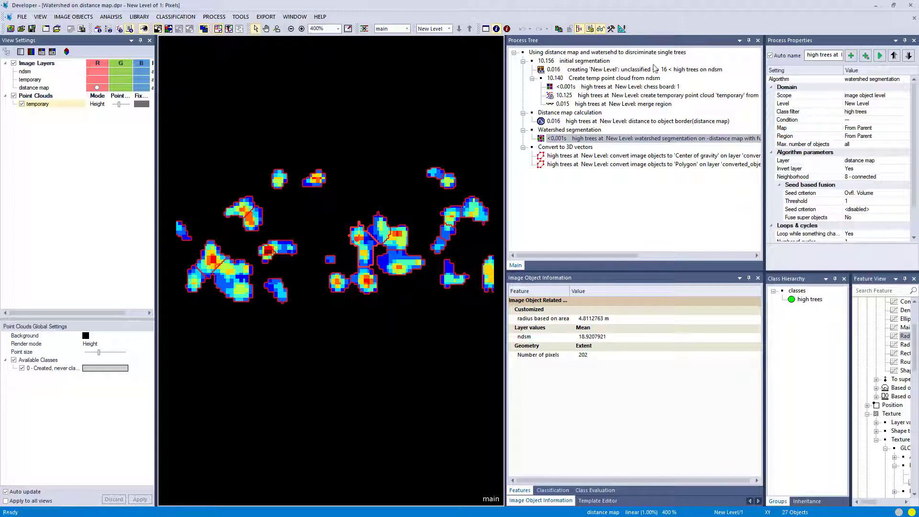
# Step: Execute the Convert to 3D vectors processes and open a 3D view enlarged beside the map
pyautogui.rightClick(582, 148)
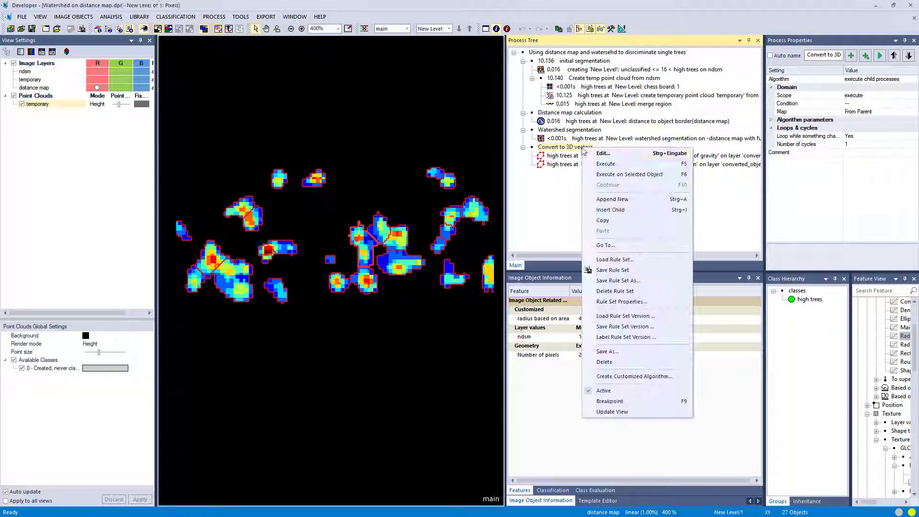
pyautogui.click(604, 165)
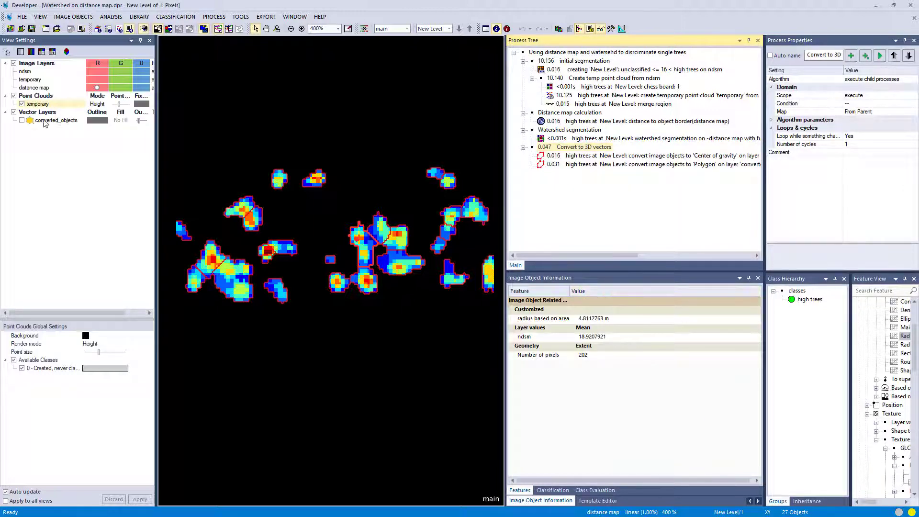
pyautogui.click(66, 51)
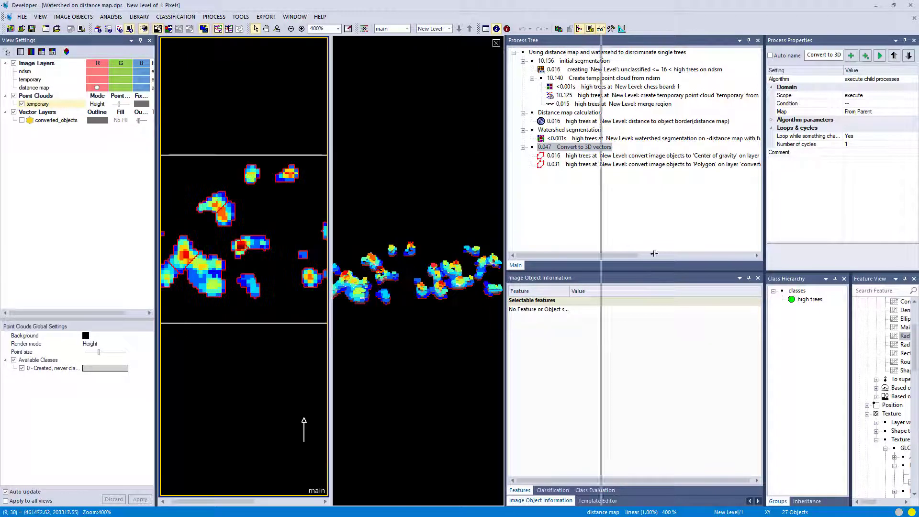
pyautogui.moveTo(518, 223); pyautogui.dragTo(699, 224)
# Step: Show the converted_objects vector layer with a thicker white outline
pyautogui.click(21, 121)
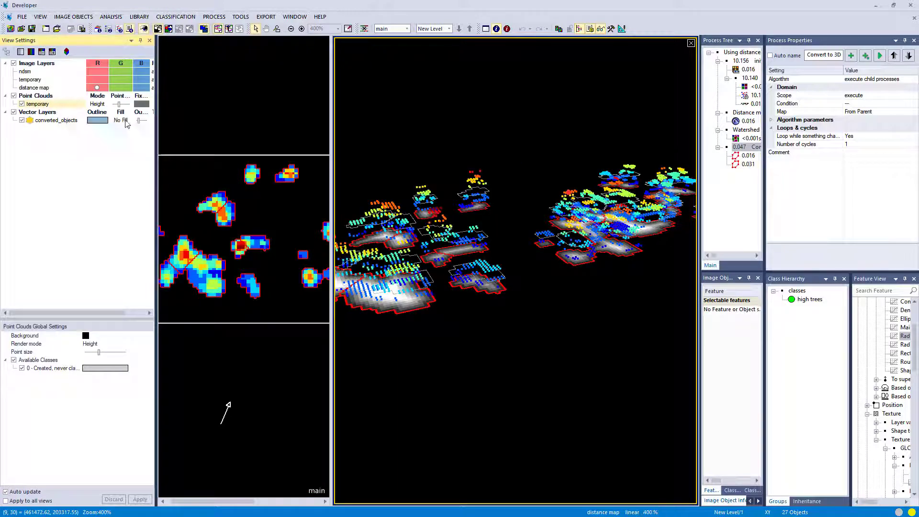
pyautogui.click(97, 120)
pyautogui.click(125, 168)
pyautogui.moveTo(139, 121); pyautogui.dragTo(142, 120)
# Step: Examine the 3D tree outlines against the point cloud and distance map from several viewing angles
pyautogui.moveTo(549, 348); pyautogui.dragTo(604, 308)
pyautogui.moveTo(458, 305); pyautogui.dragTo(443, 251)
pyautogui.moveTo(557, 276); pyautogui.dragTo(542, 277)
pyautogui.moveTo(258, 163); pyautogui.dragTo(297, 429)
pyautogui.moveTo(602, 241); pyautogui.dragTo(680, 158)
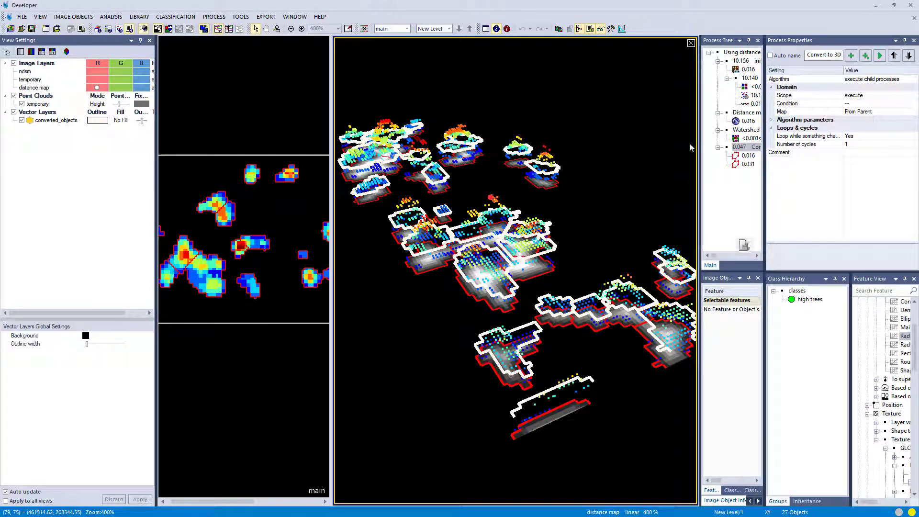
pyautogui.moveTo(529, 307); pyautogui.dragTo(516, 244)
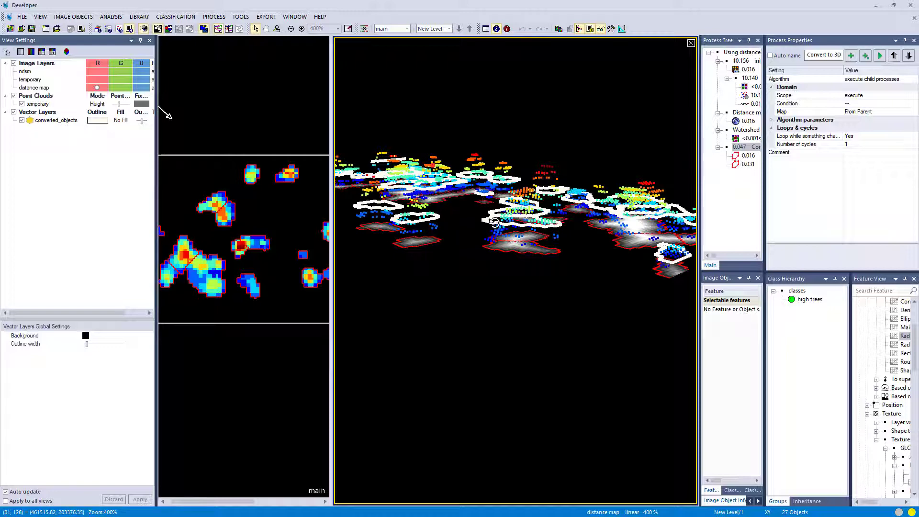
pyautogui.moveTo(492, 219); pyautogui.dragTo(494, 228)
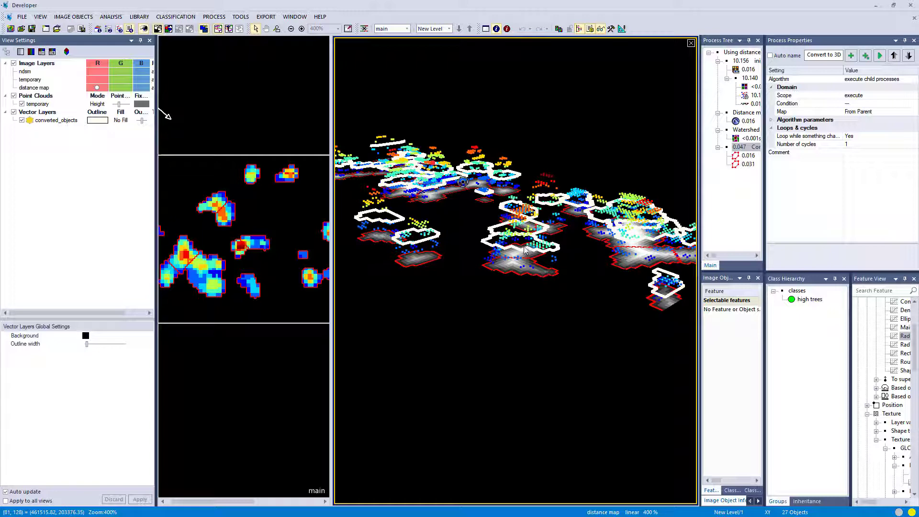
pyautogui.moveTo(492, 262)
pyautogui.mouseDown()
pyautogui.moveTo(488, 272)
pyautogui.moveTo(469, 215)
pyautogui.moveTo(456, 243)
pyautogui.moveTo(525, 237)
pyautogui.moveTo(556, 213)
pyautogui.moveTo(649, 238)
pyautogui.moveTo(455, 269)
pyautogui.moveTo(603, 275)
pyautogui.moveTo(597, 284)
pyautogui.mouseUp()
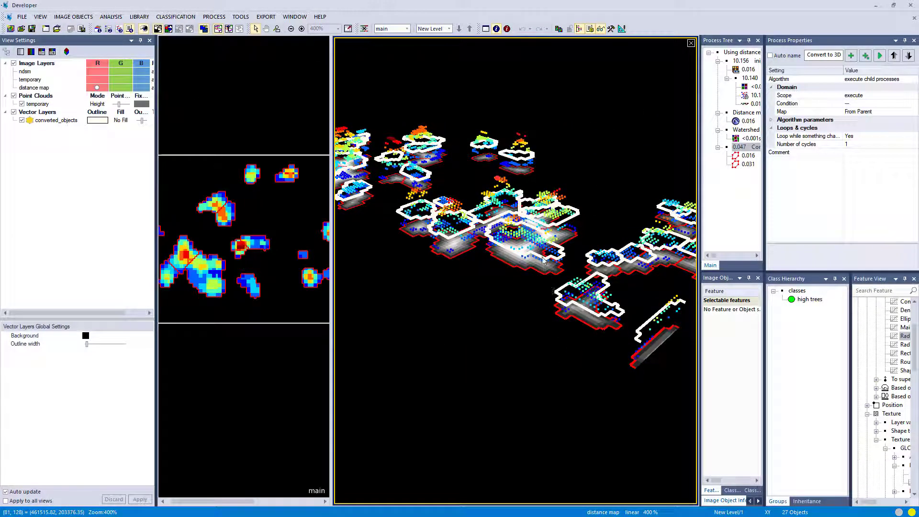
pyautogui.moveTo(242, 248)
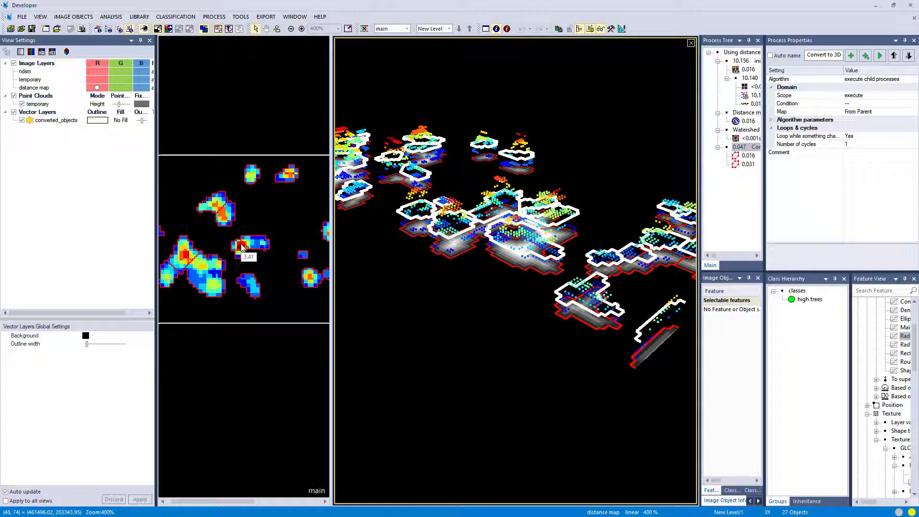